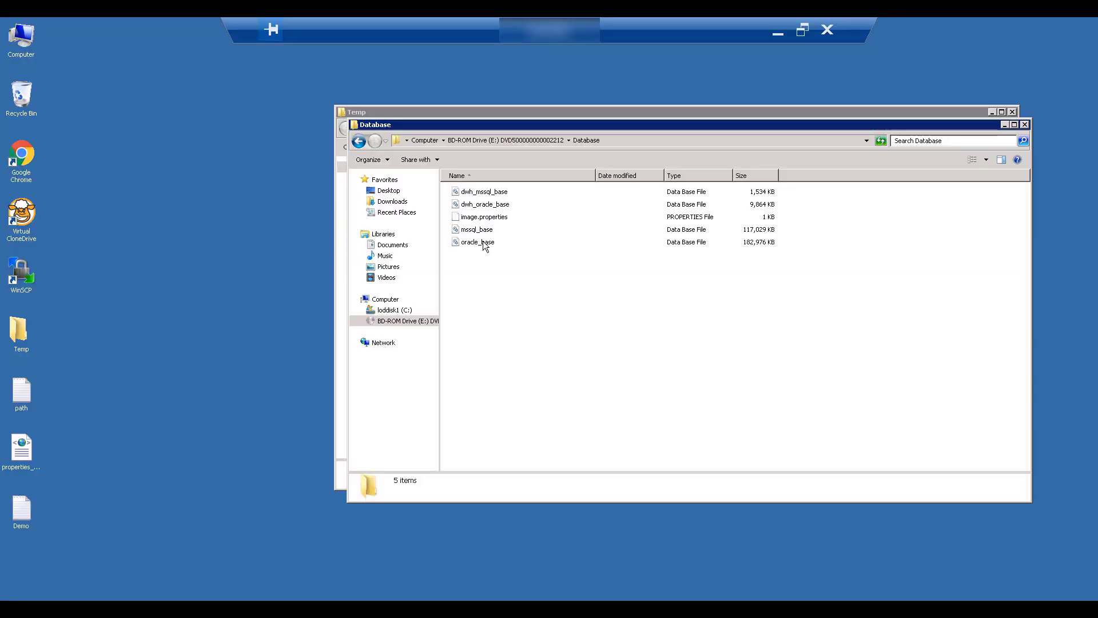
Select the oracle_base backup file in the disc's Database folder
click(480, 243)
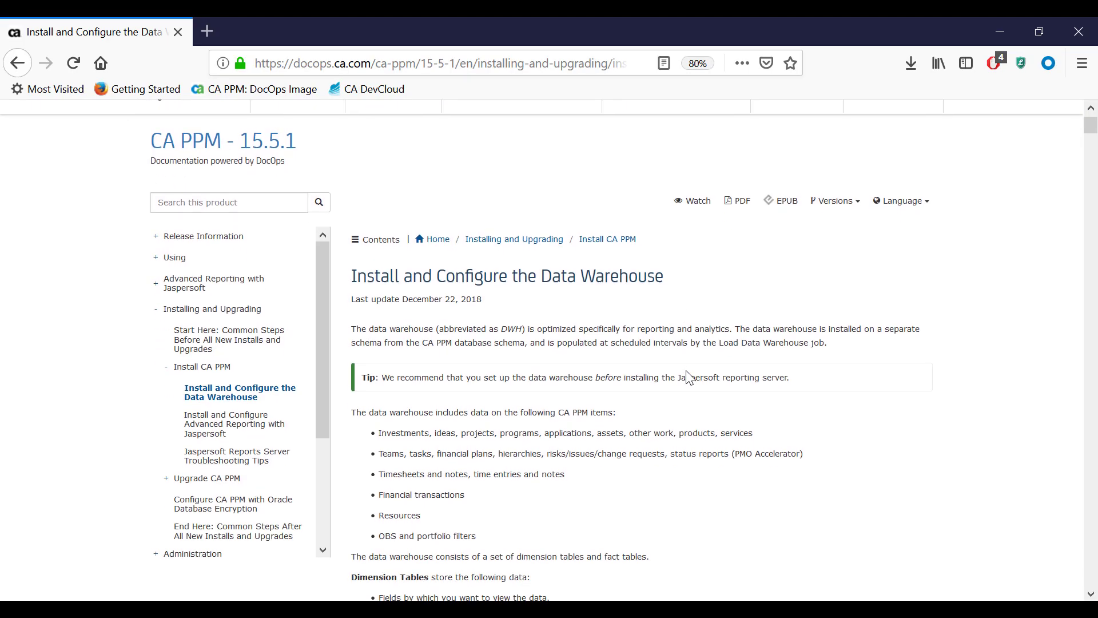
Scroll down the Install and Configure the Data Warehouse guide to the backup image import link
scroll(687, 373, down, 4)
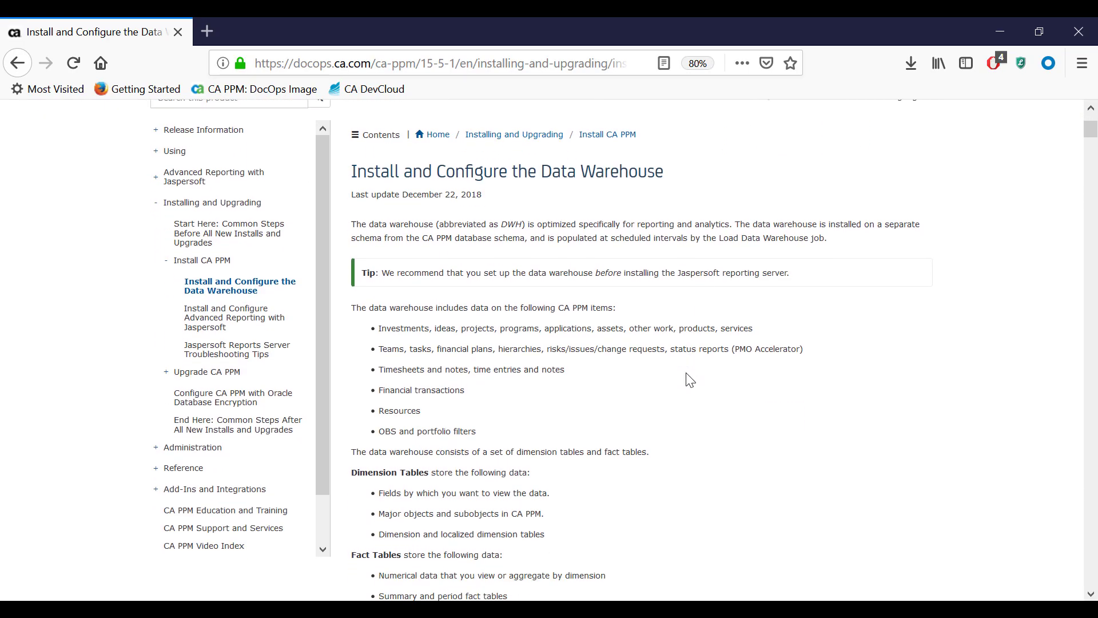
scroll(690, 379, down, 3)
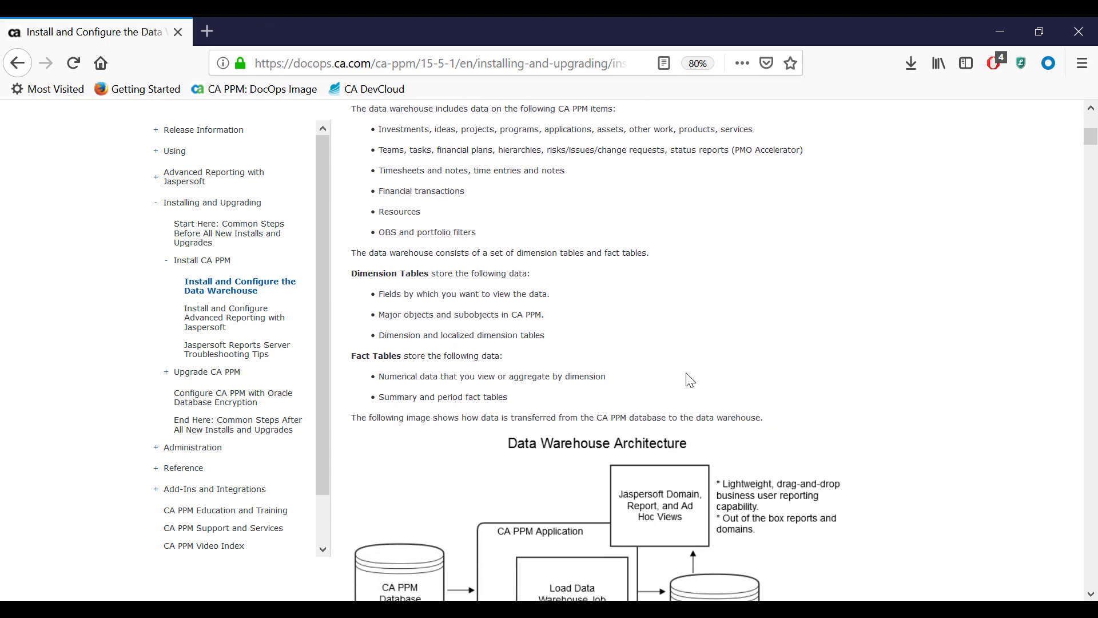
scroll(690, 379, down, 8)
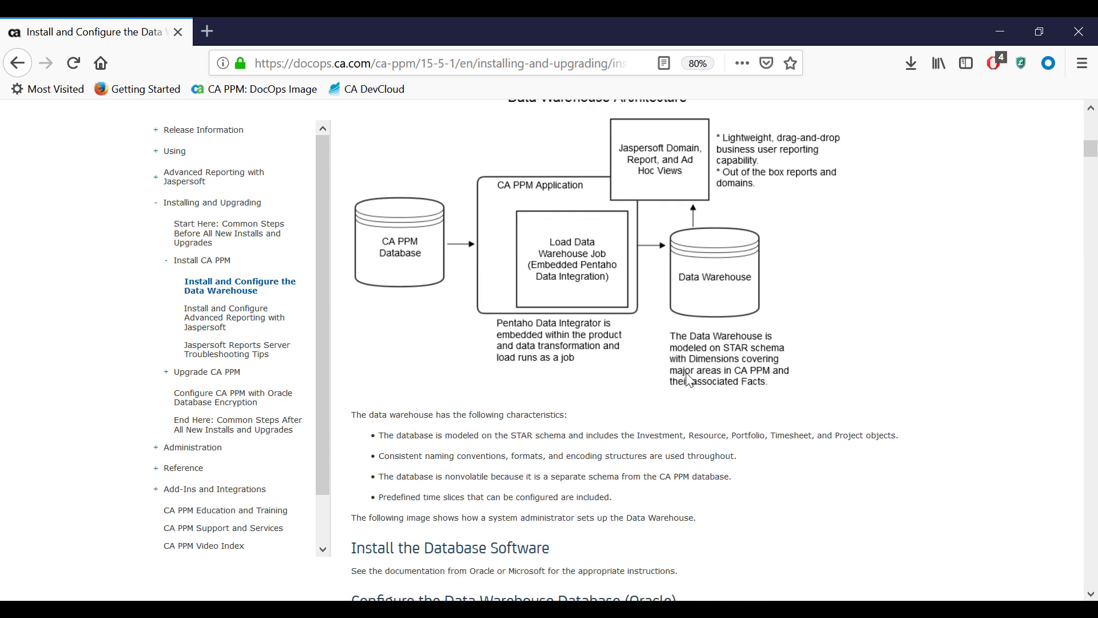
scroll(690, 380, down, 2)
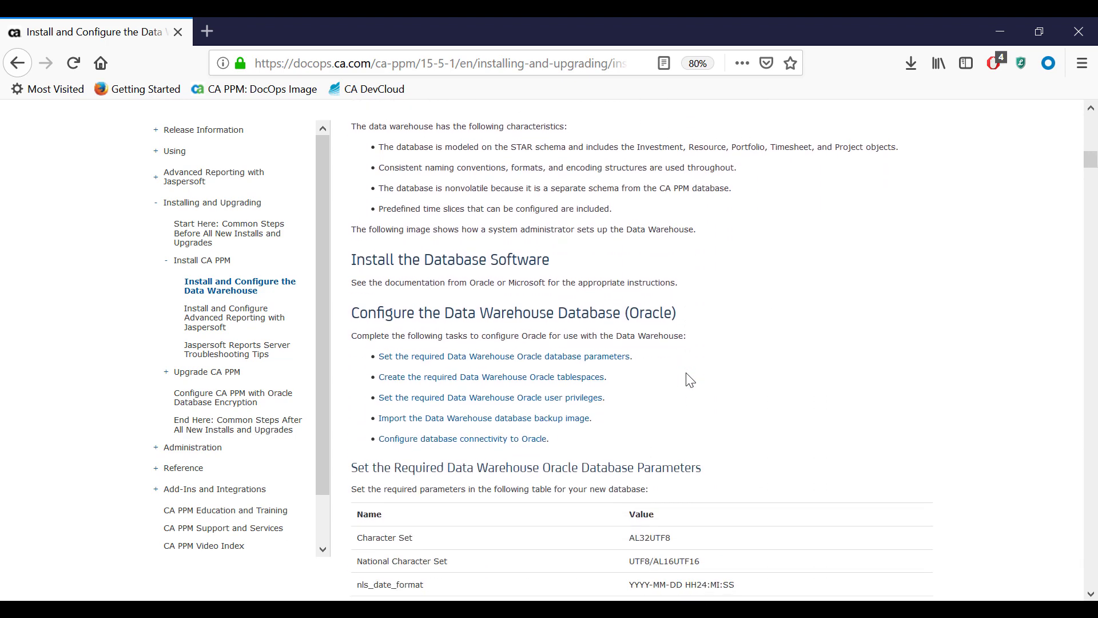
scroll(689, 380, down, 1)
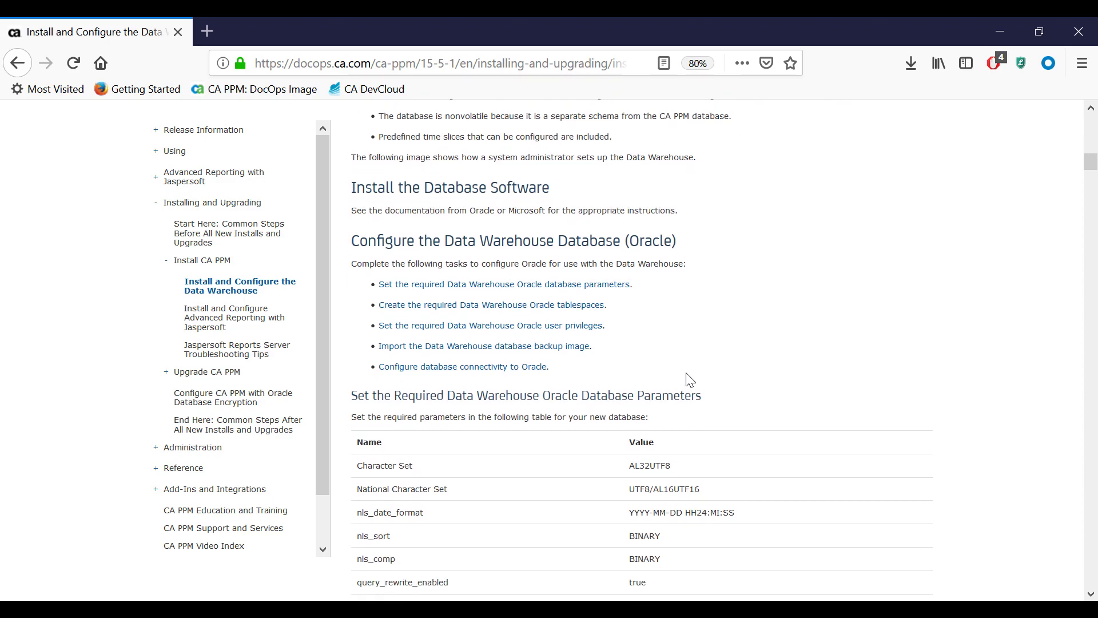
Jump to the backup image import instructions, then start cmd in Temp_install\Install
click(580, 347)
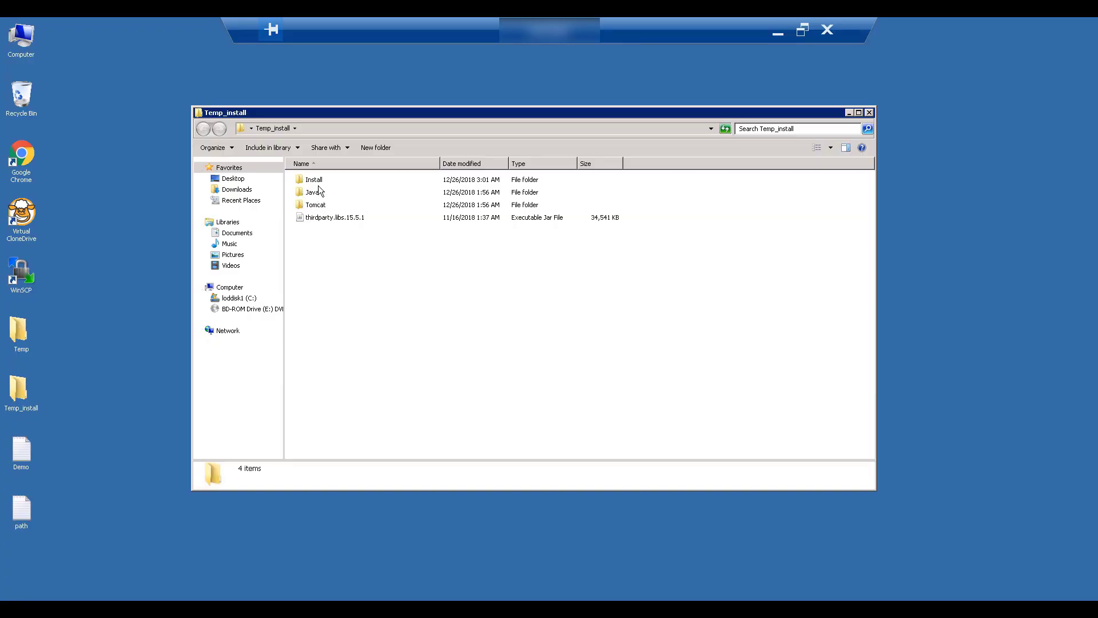
double_click(319, 180)
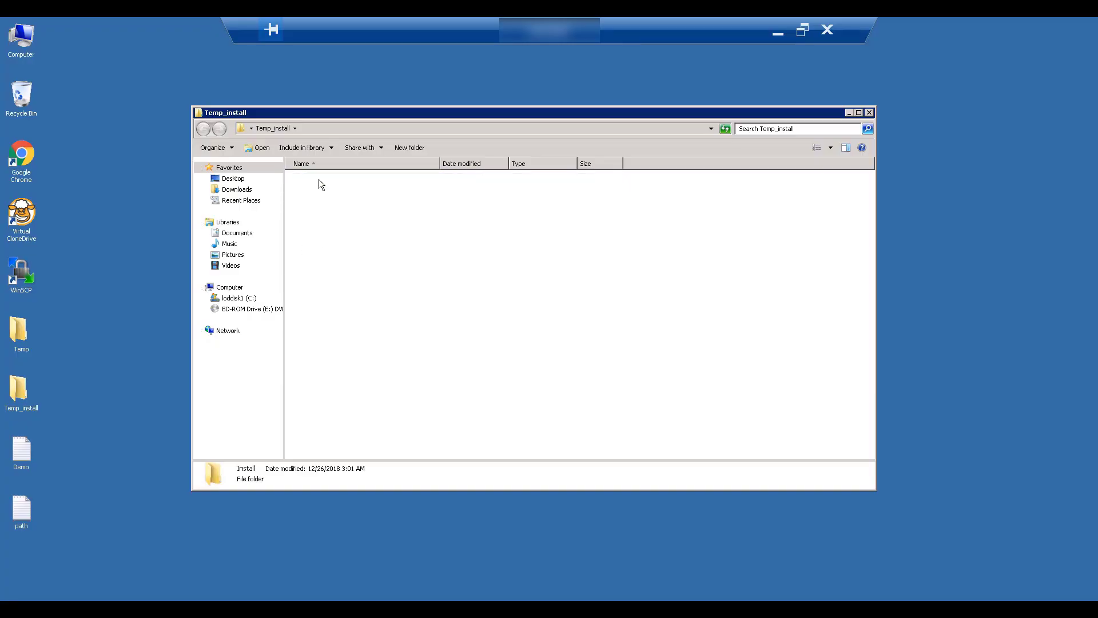
click(391, 126)
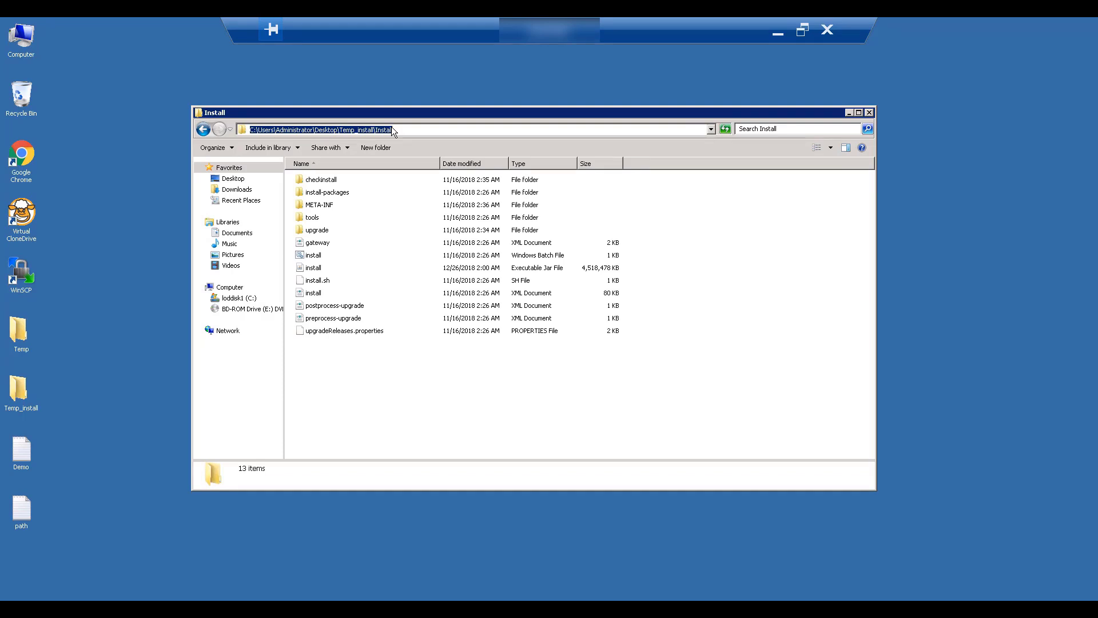
text(cmd)
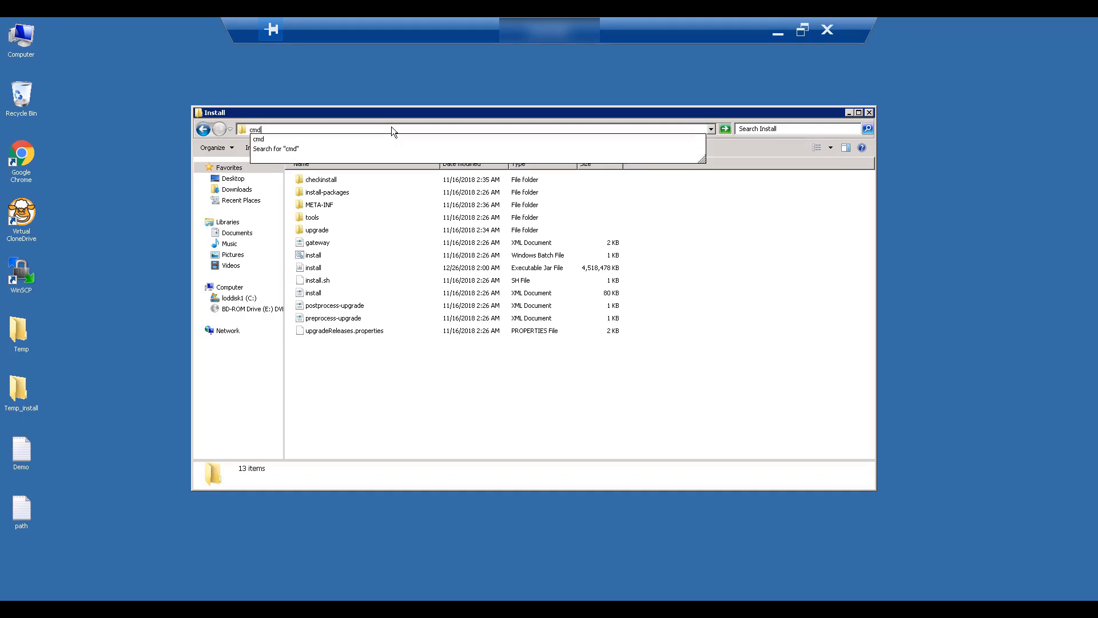
key(Return)
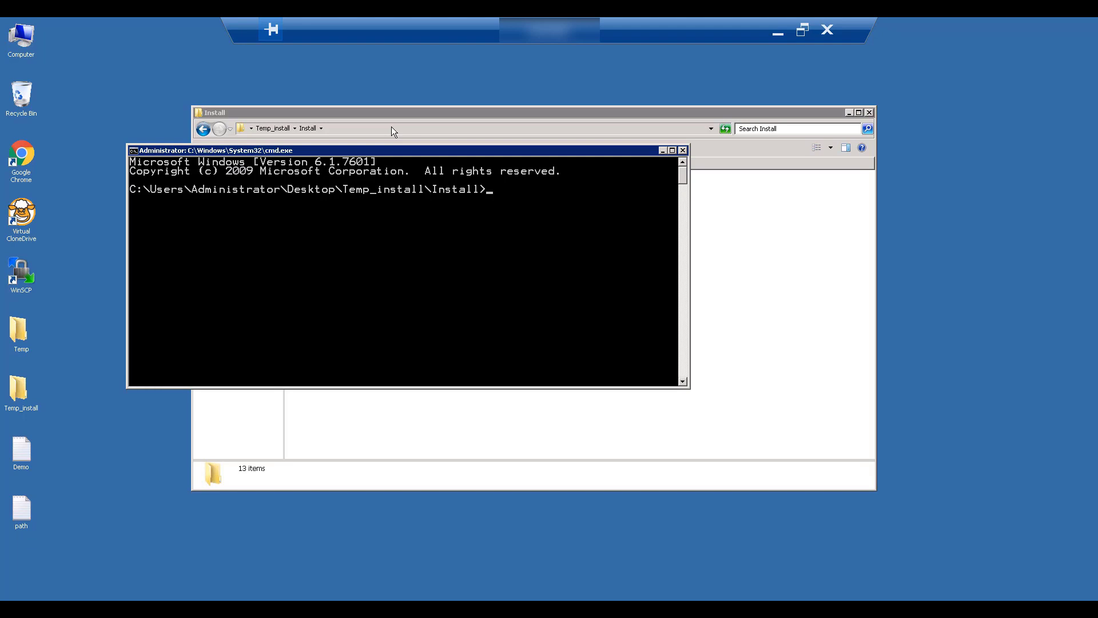
Run the install command and set the Clarity home directory to C:\App\PPM
text(install)
key(Return)
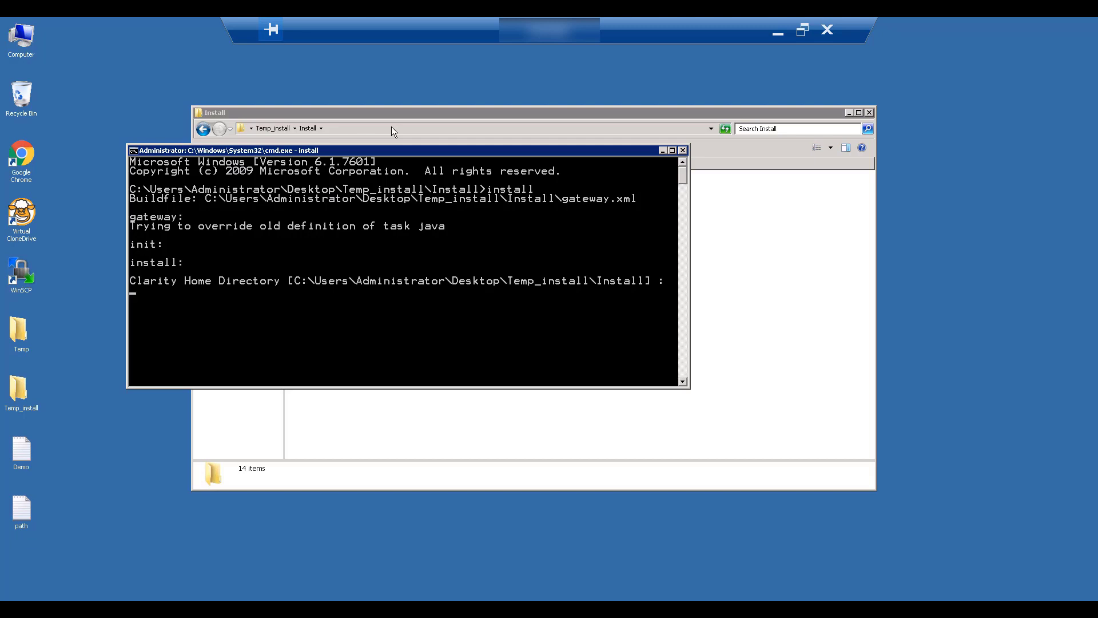
double_click(19, 34)
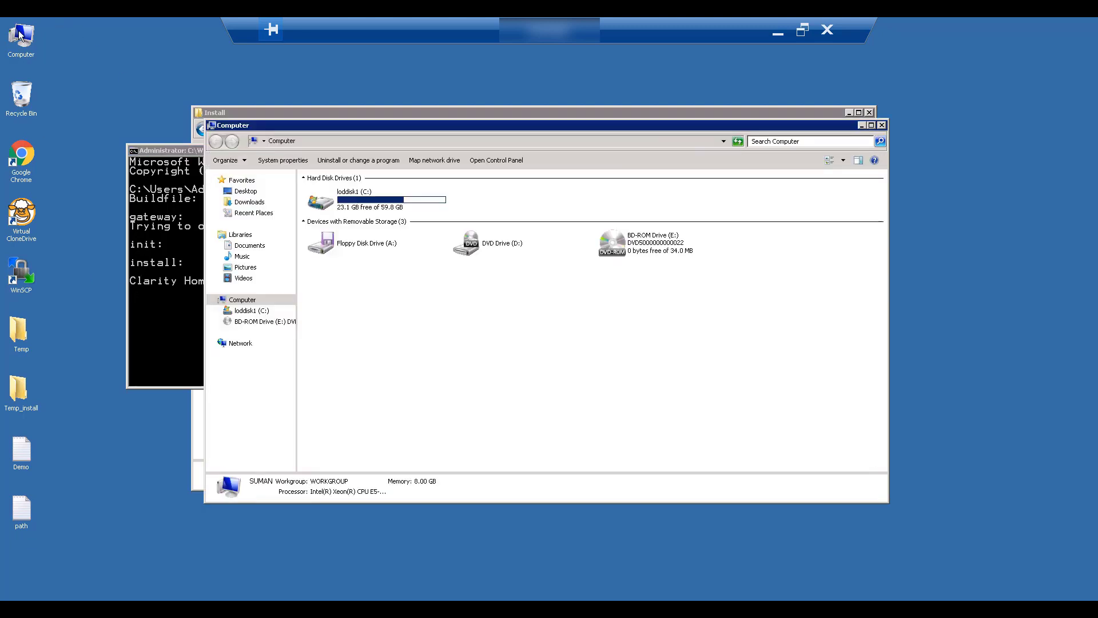
double_click(365, 201)
double_click(324, 205)
key(alt+Tab)
text(C:\App\PPM)
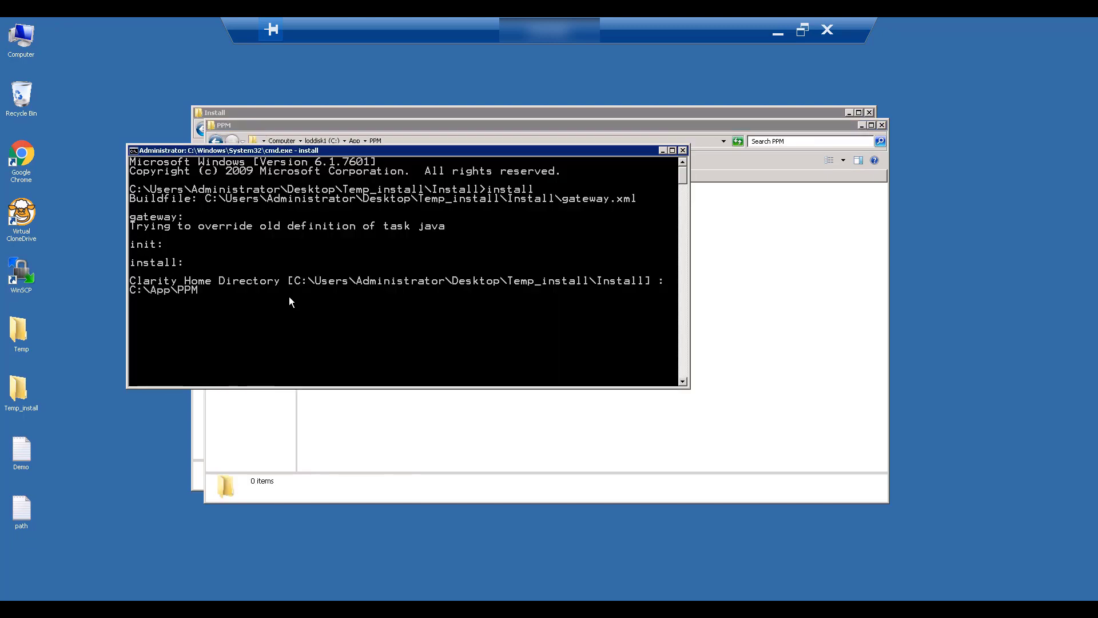
key(Return)
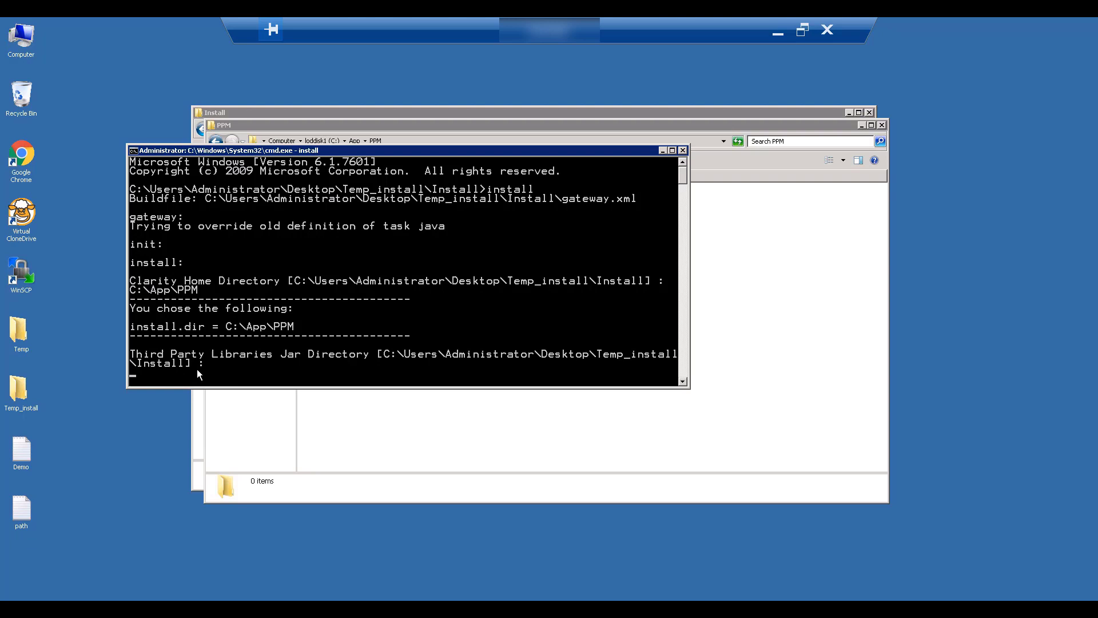
Paste the Temp_install path from Explorer as the third-party jar directory
click(246, 113)
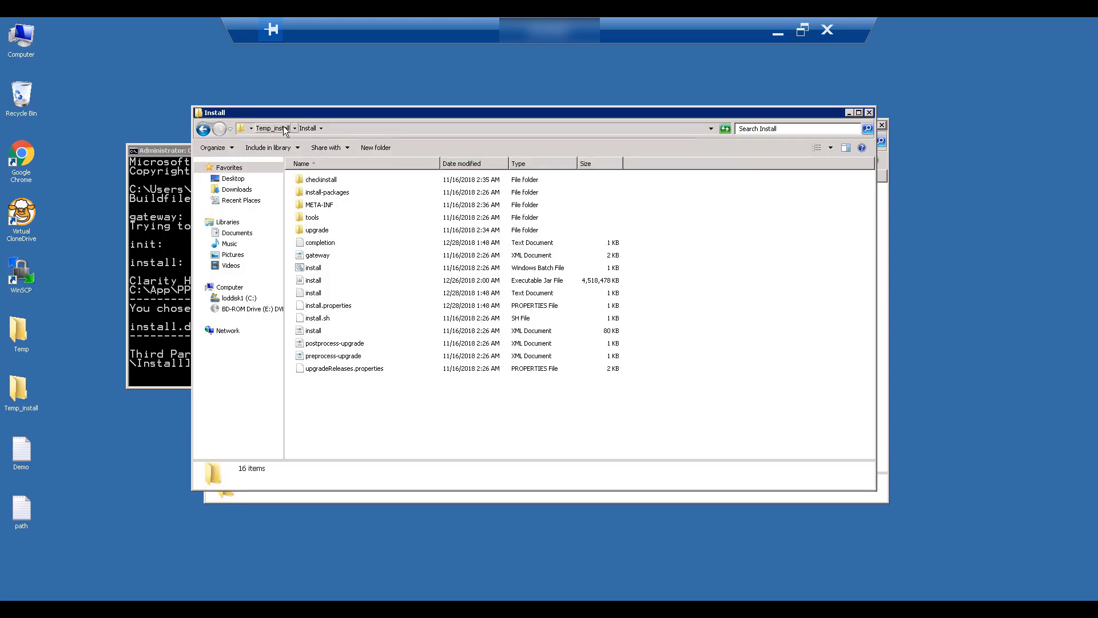
click(280, 128)
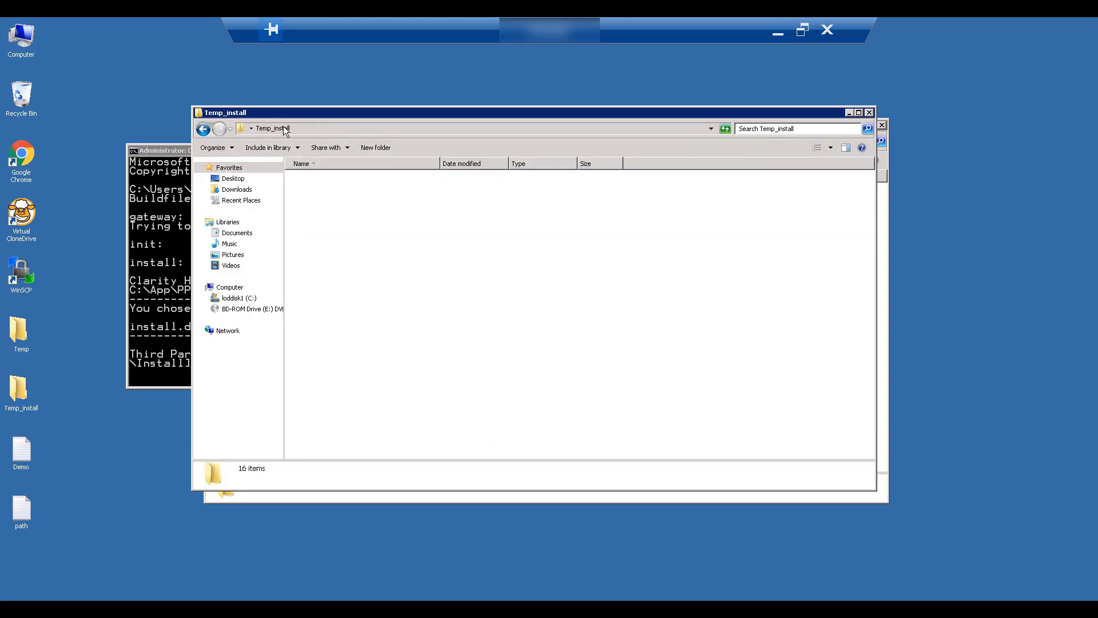
click(341, 129)
key(cmd+c)
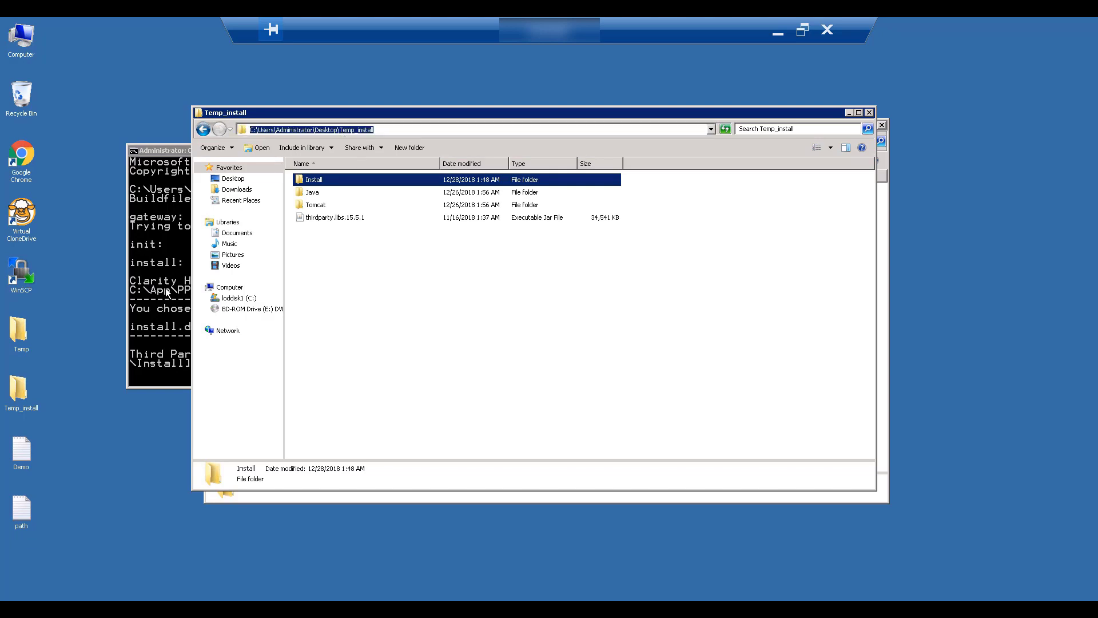
click(167, 291)
right_click(167, 290)
key(Return)
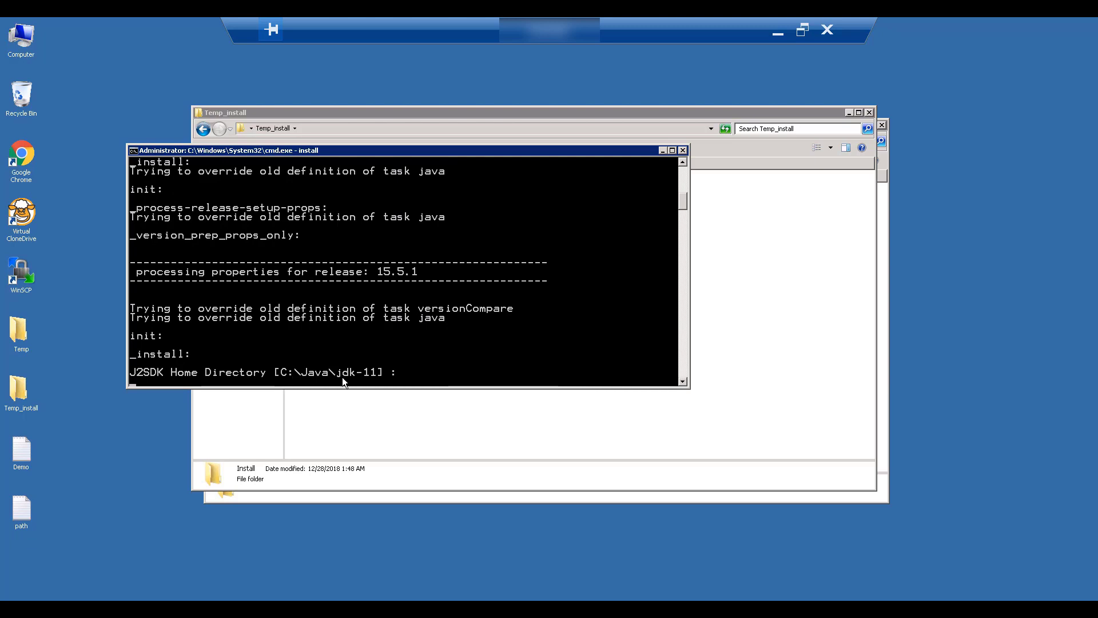
Set J2SDK home C:\Java\jdk-11, beacon multicast 230.0.0.2, ports 9090 and 9091
right_click(400, 372)
key(Return)
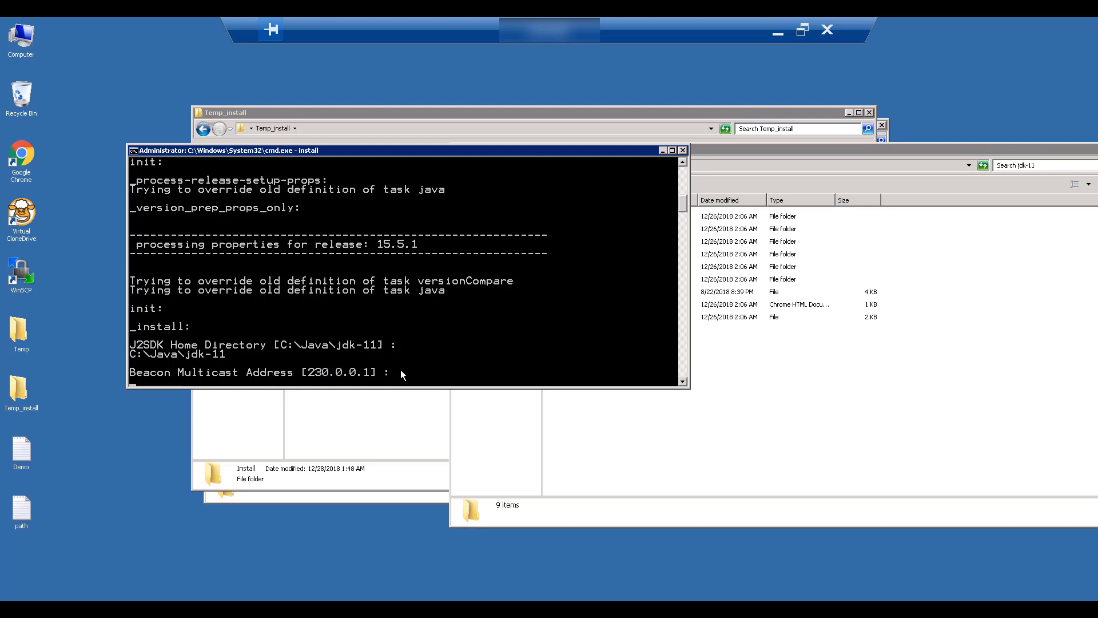
text(230.0.0.2)
key(Return)
text(9090)
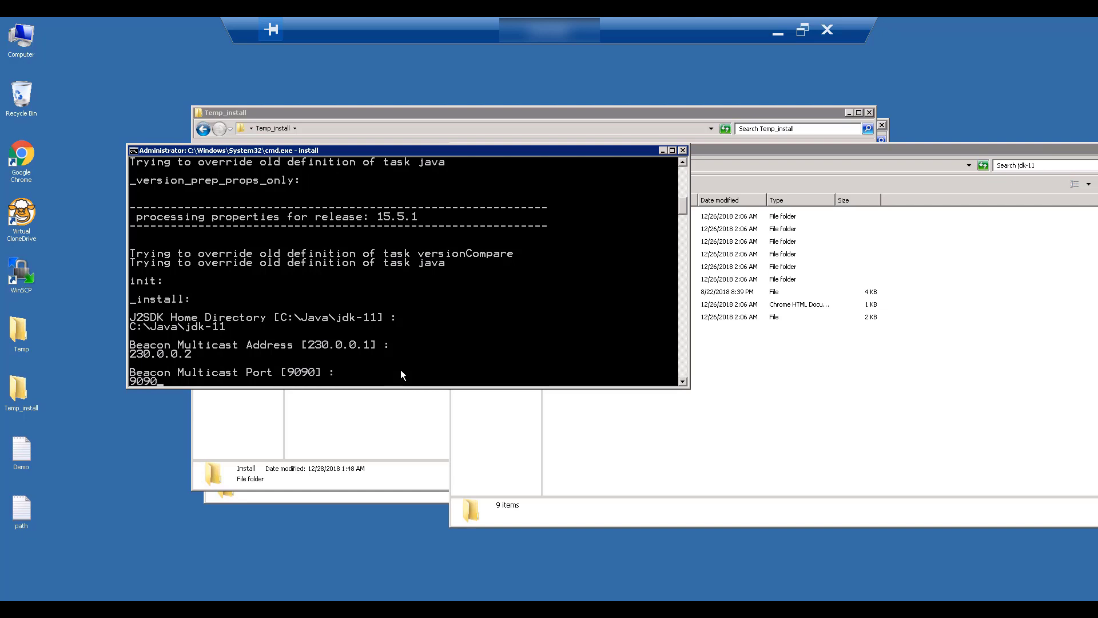
key(Return)
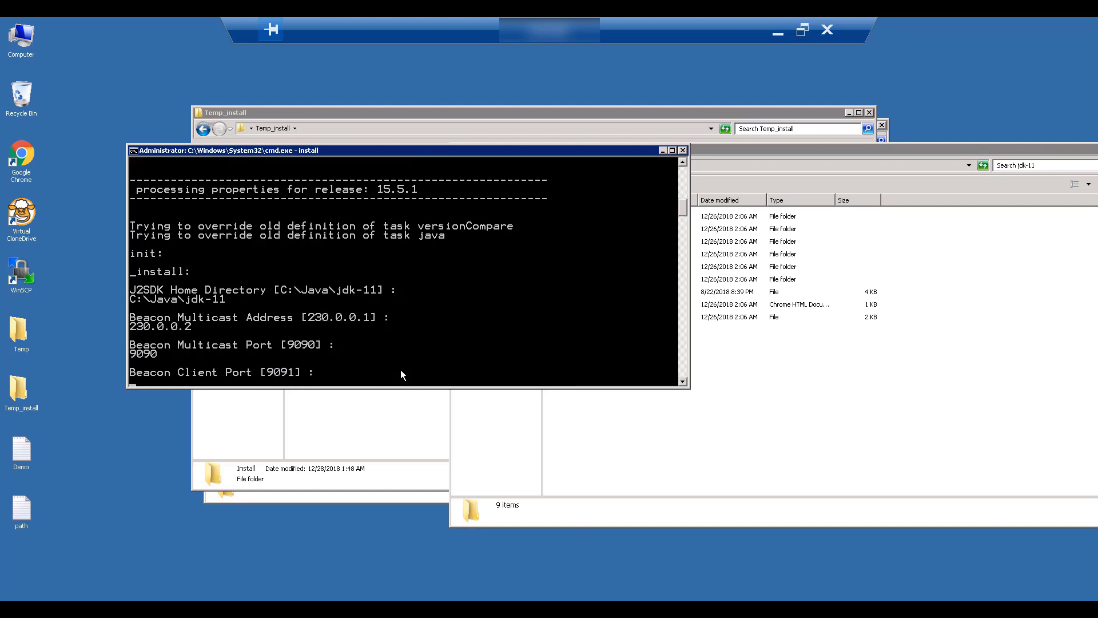
text(9091)
key(Return)
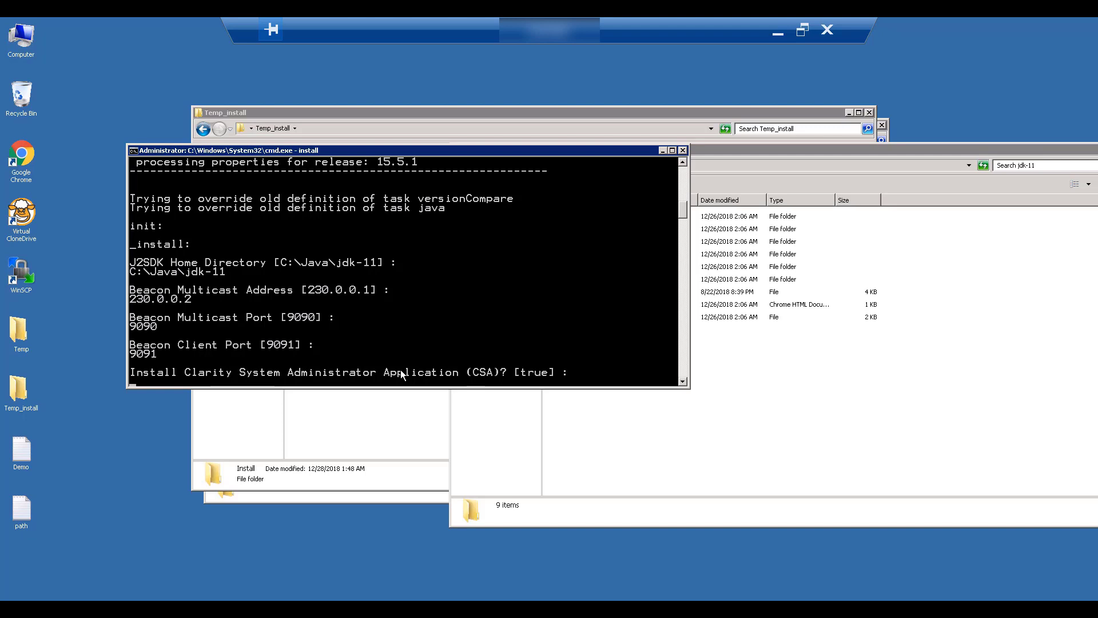
Choose to install CSA, with Tomcat home C:\App\Tomcat and web port 8090
text(true)
key(Return)
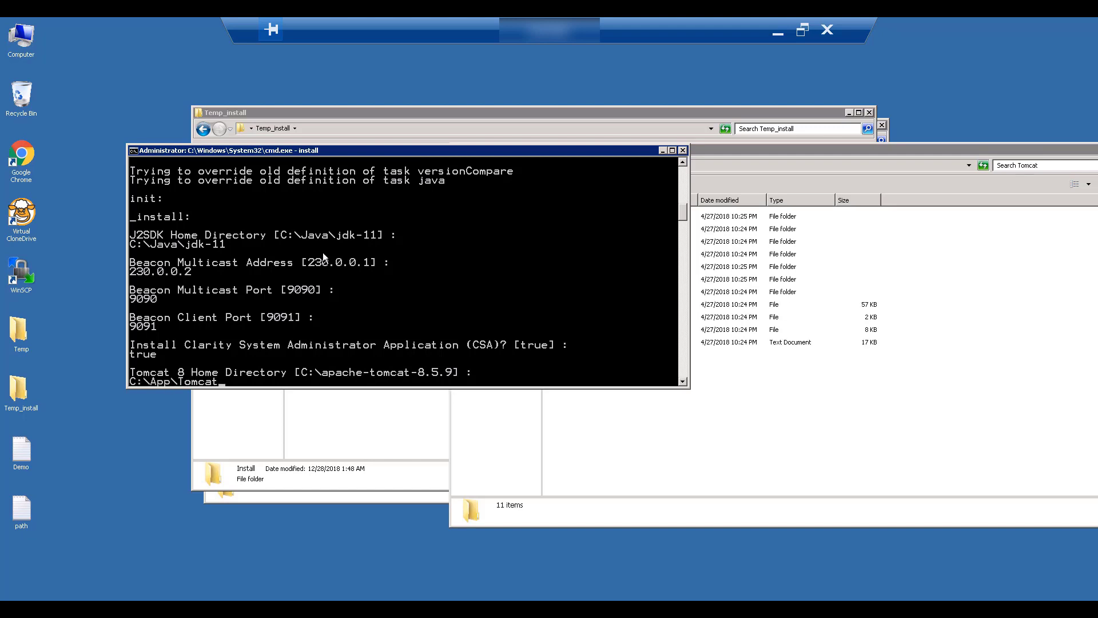
right_click(323, 252)
key(Return)
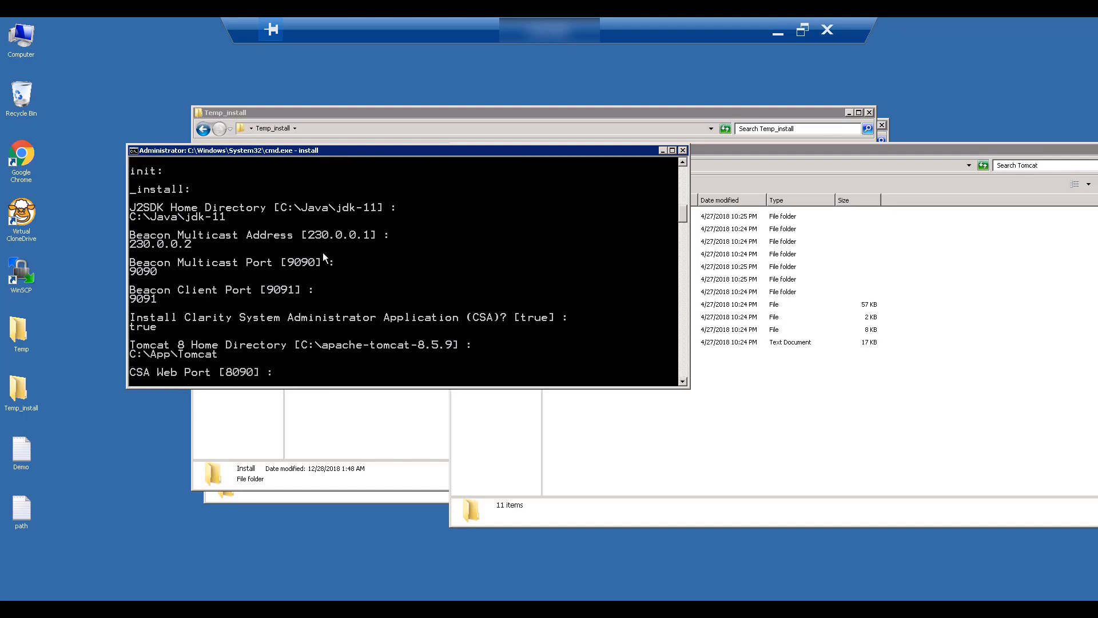
text(8090)
key(Return)
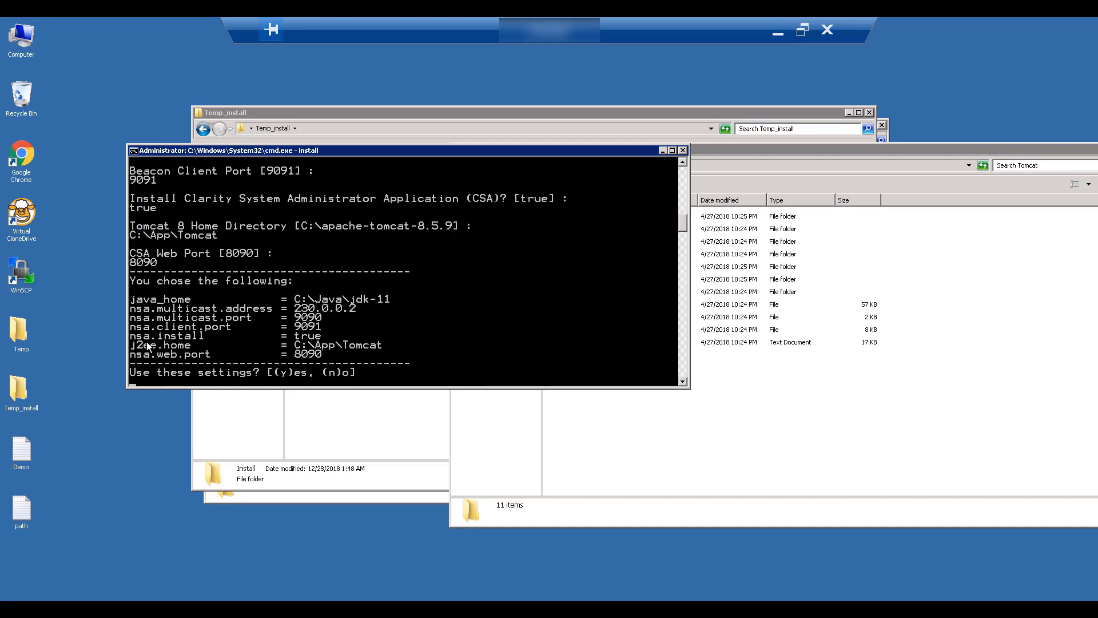
Confirm the installer settings with y and enter the operator user name
text(y)
key(Return)
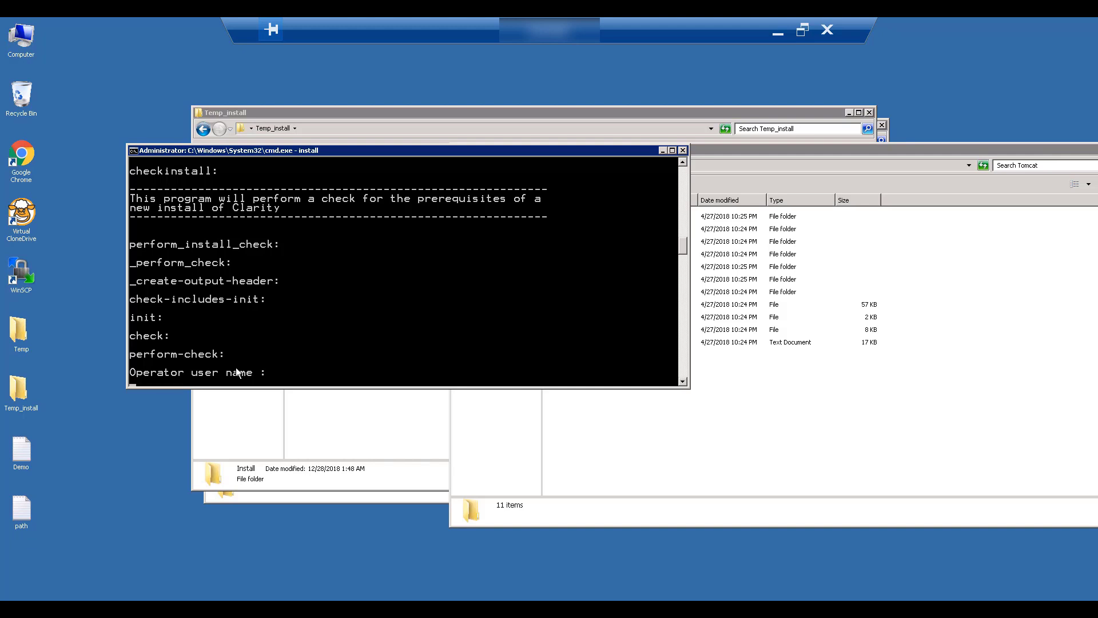
key(Return)
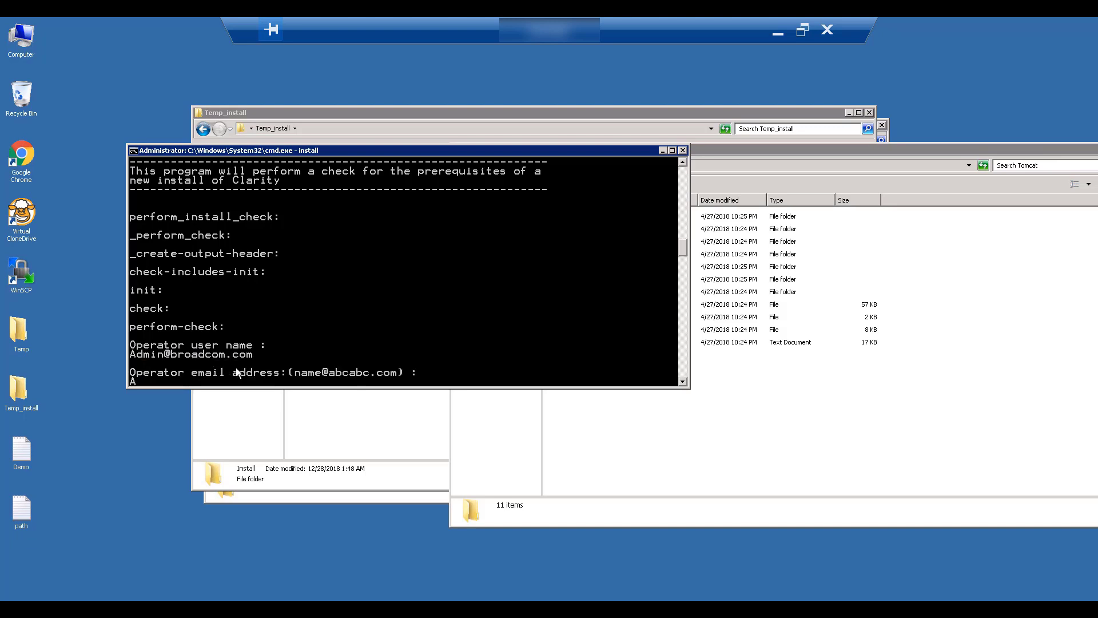
Enter the operator's e-mail address and accept with y to run the check
key(Return)
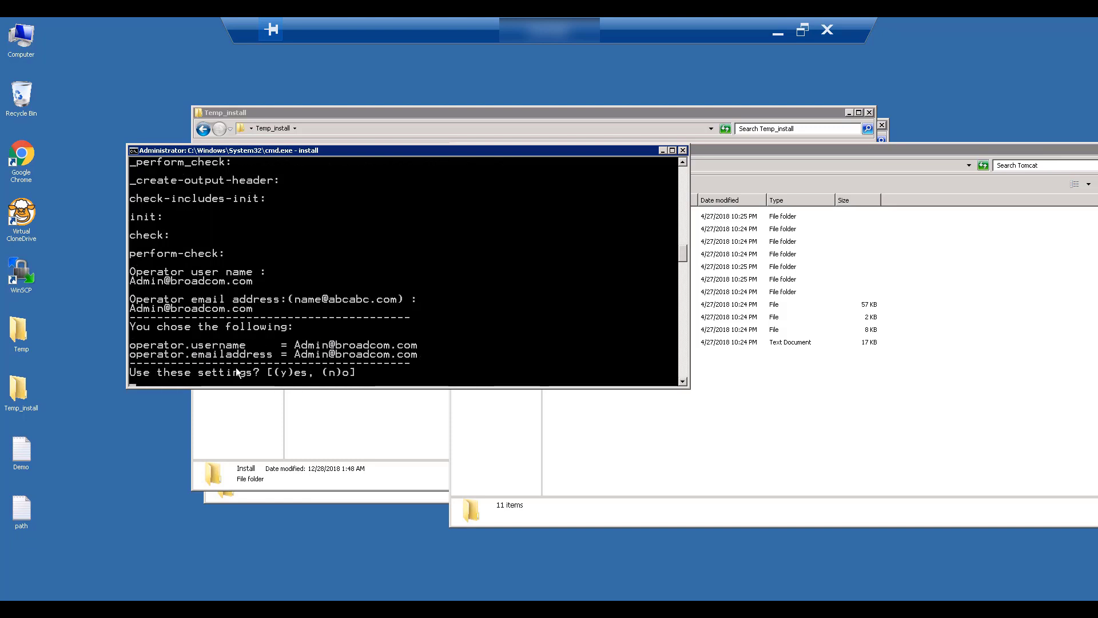
text(y)
key(Return)
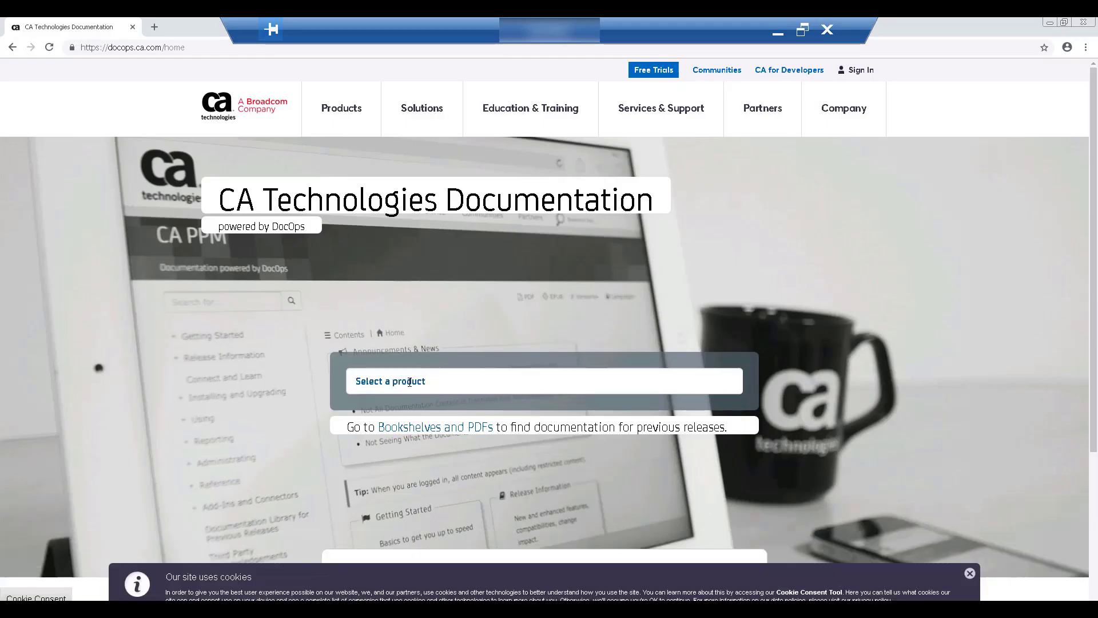
Look up the hardware requirements in the CA PPM 15.5.1 Release Notes, then return to the installer
click(410, 382)
text(CA)
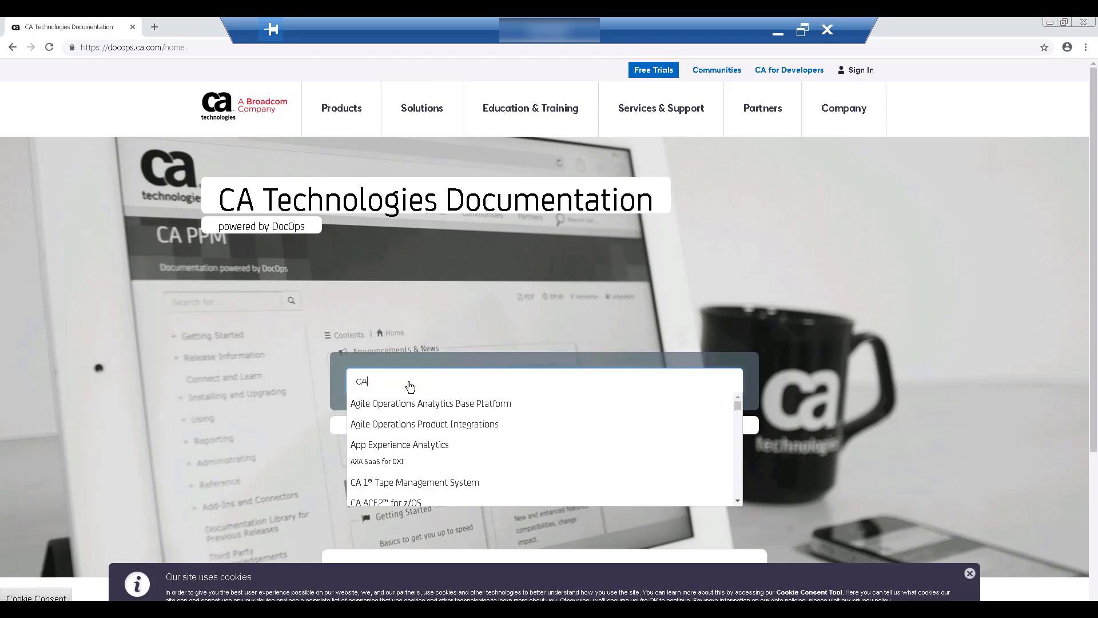
text( PPM)
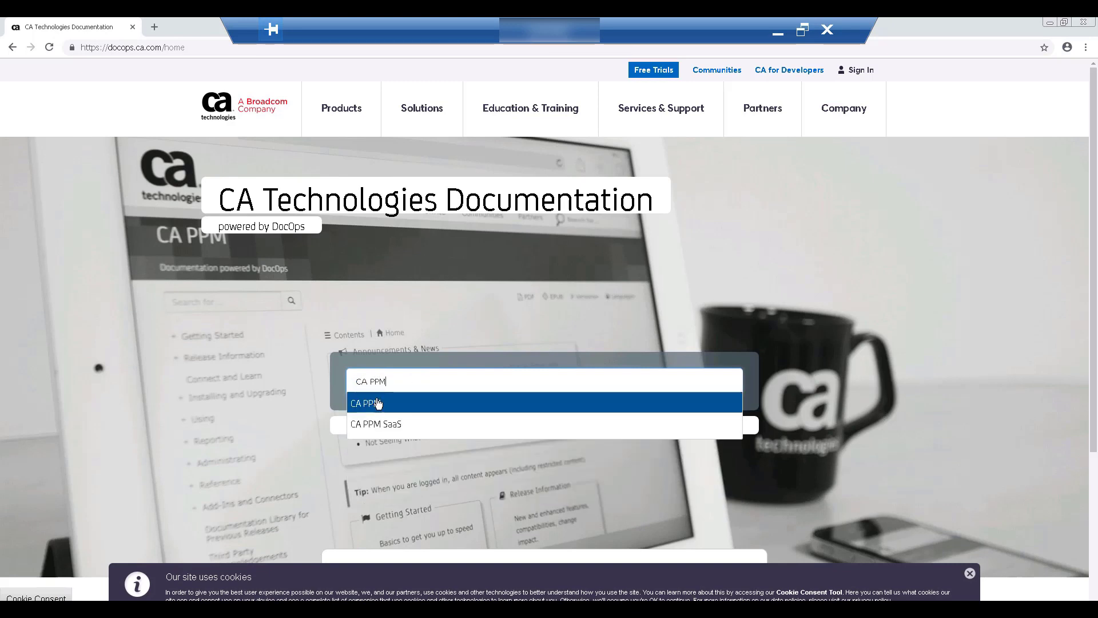
click(377, 403)
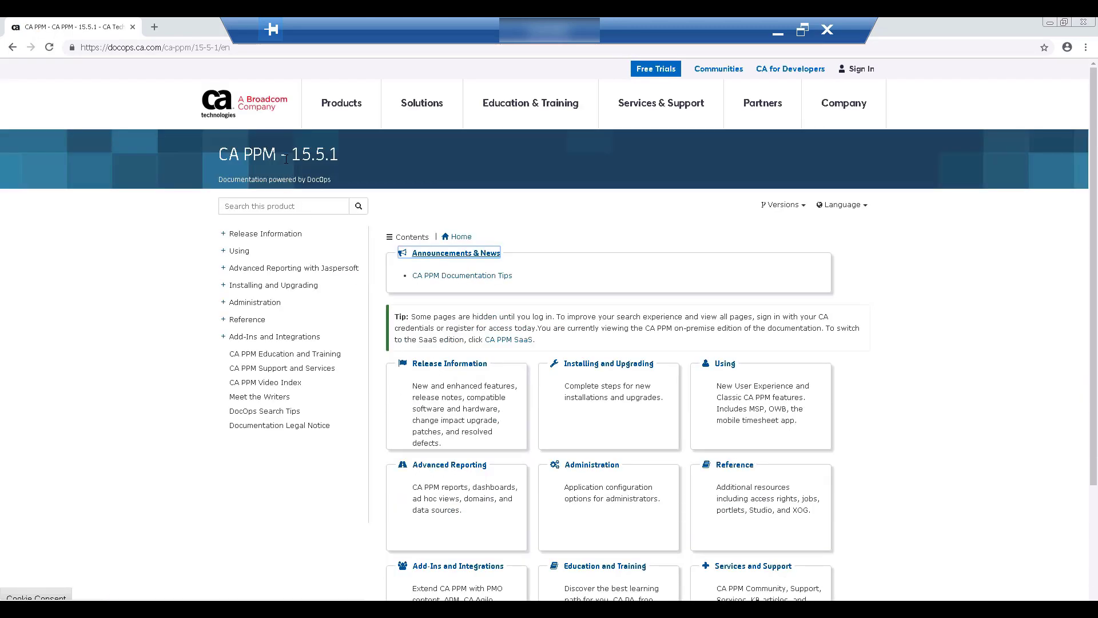
click(223, 234)
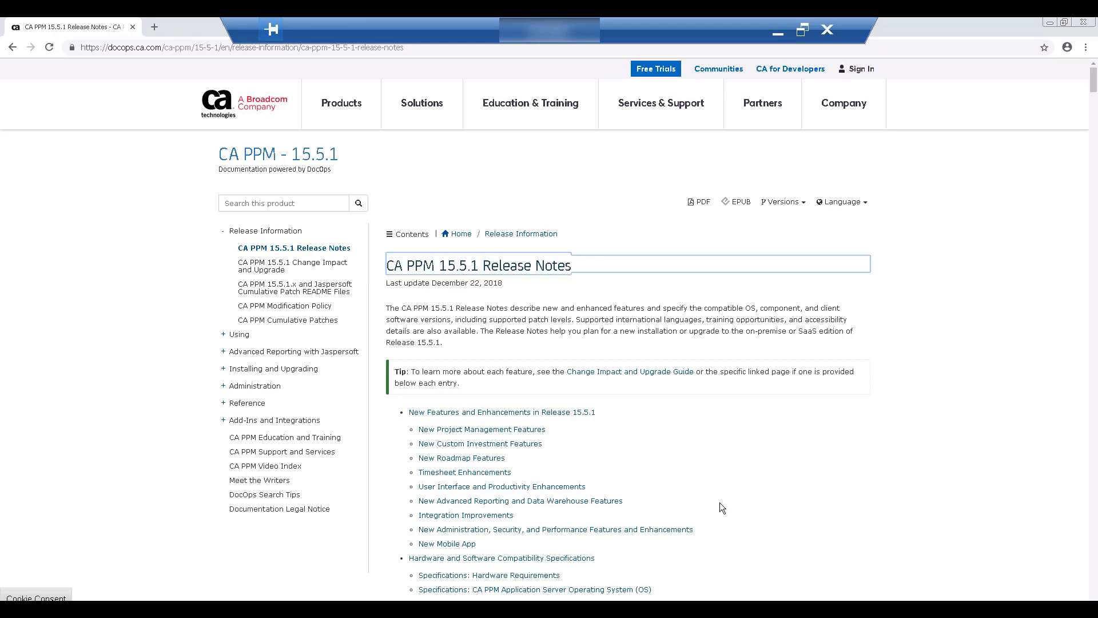
scroll(719, 502, down, 5)
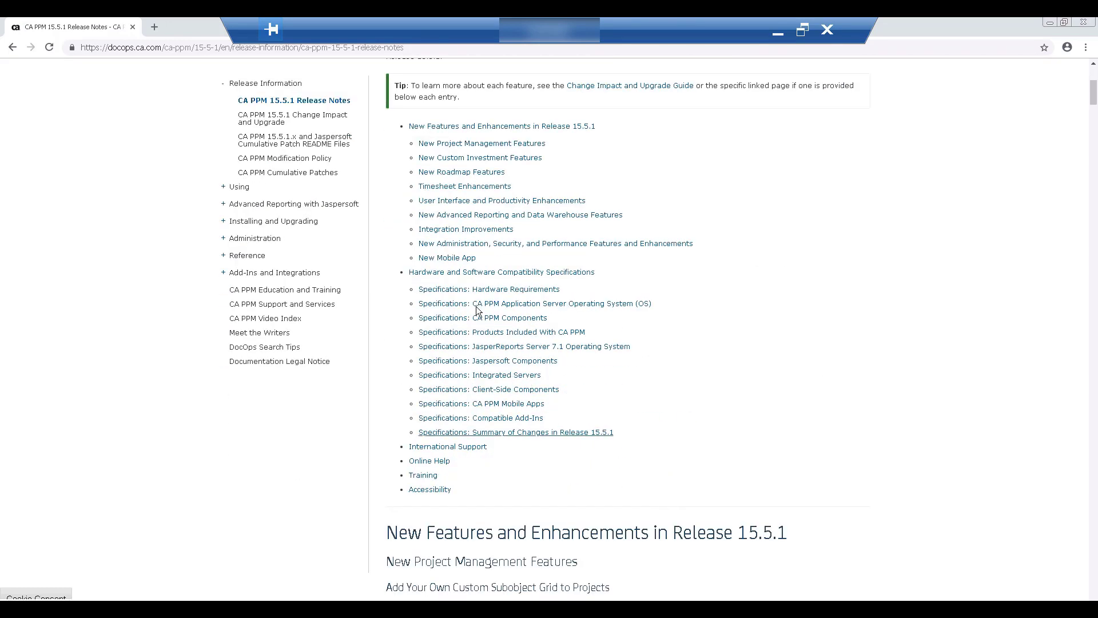
click(484, 290)
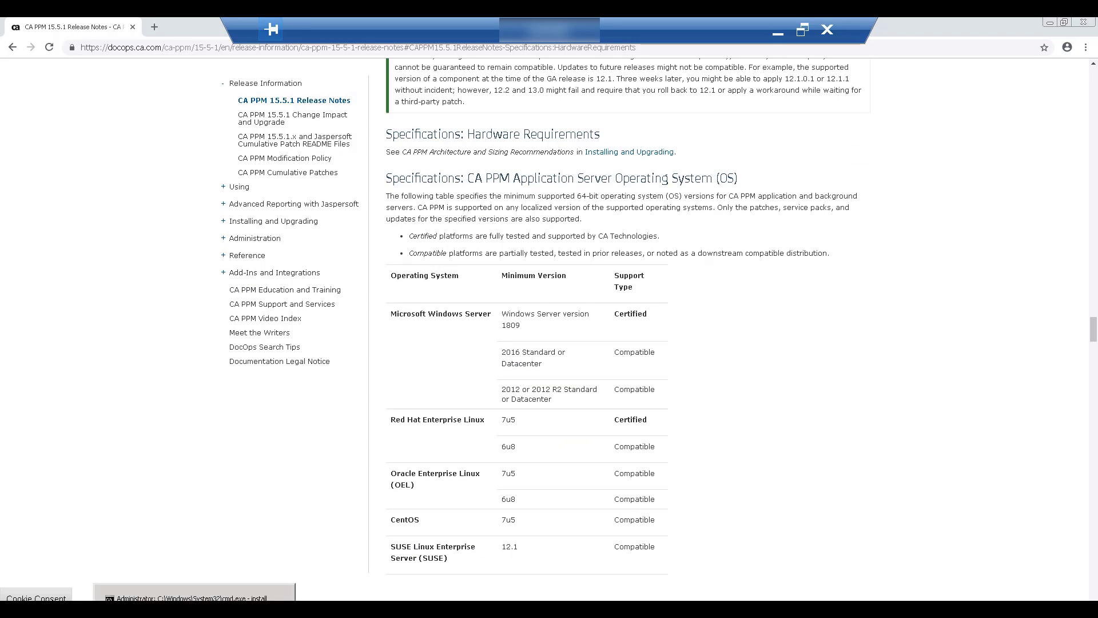
click(189, 595)
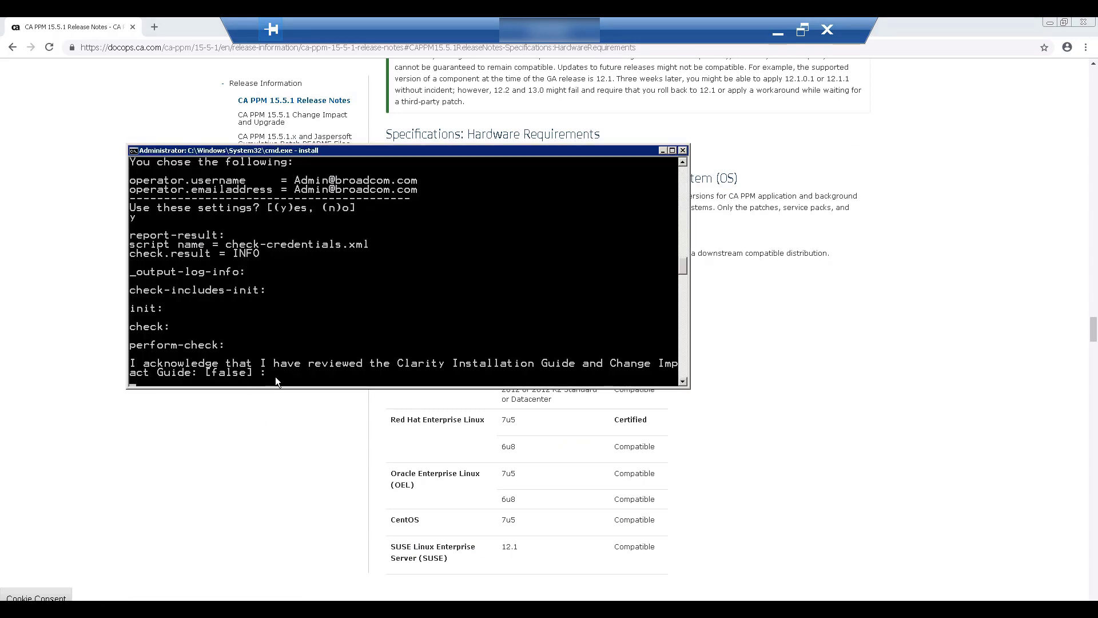
Answer true to the guide-review prompt, accept the settings with y, and reposition the console
text(true)
key(Return)
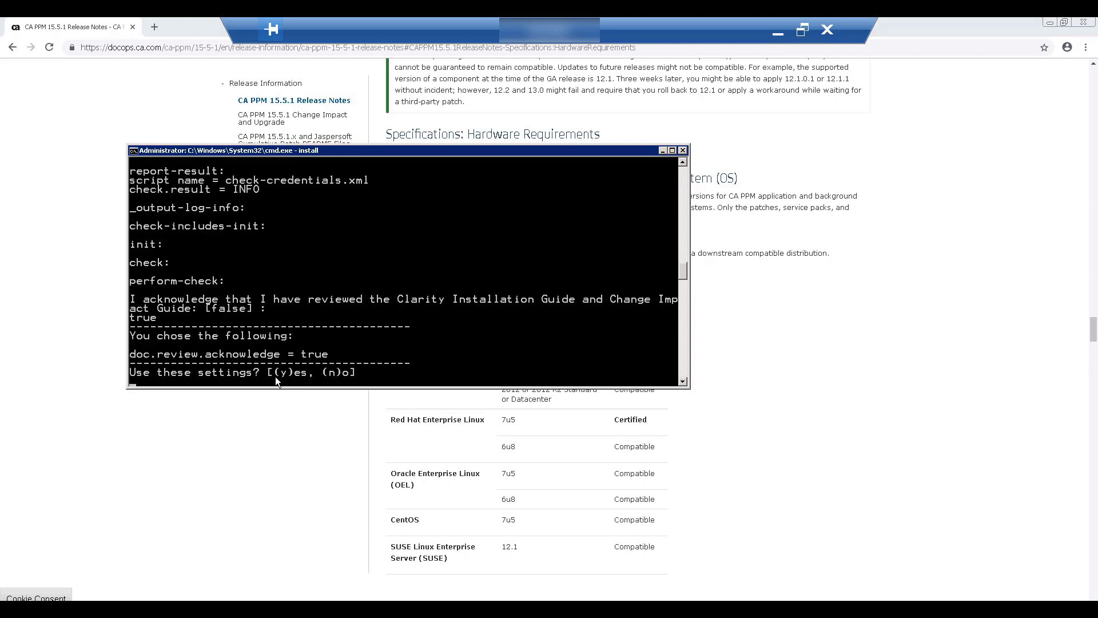
text(y)
key(Return)
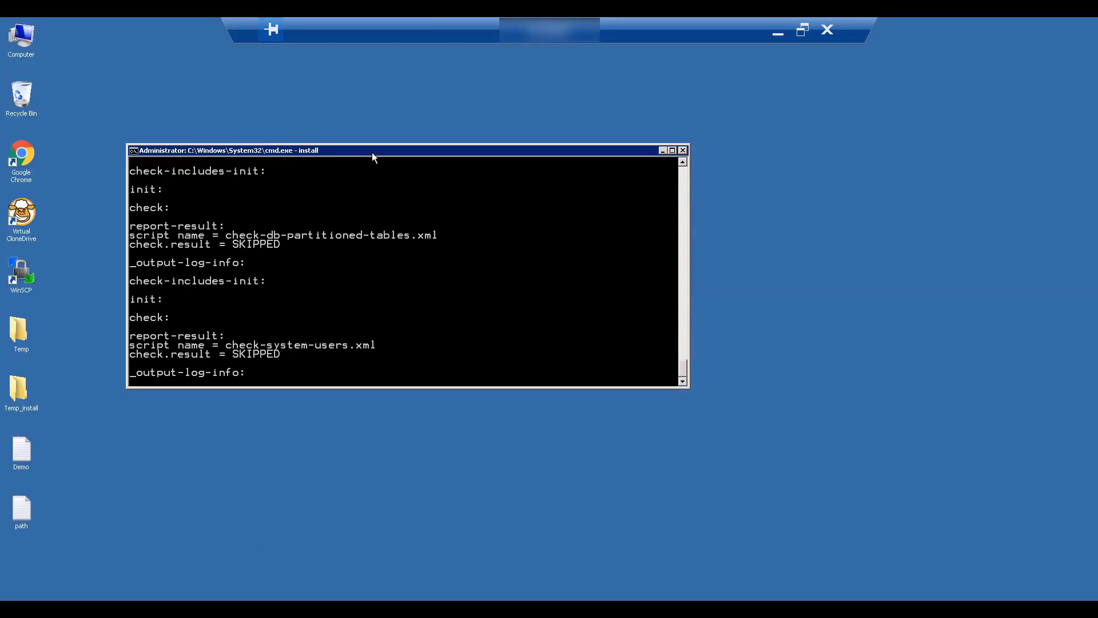
drag(378, 146, 465, 111)
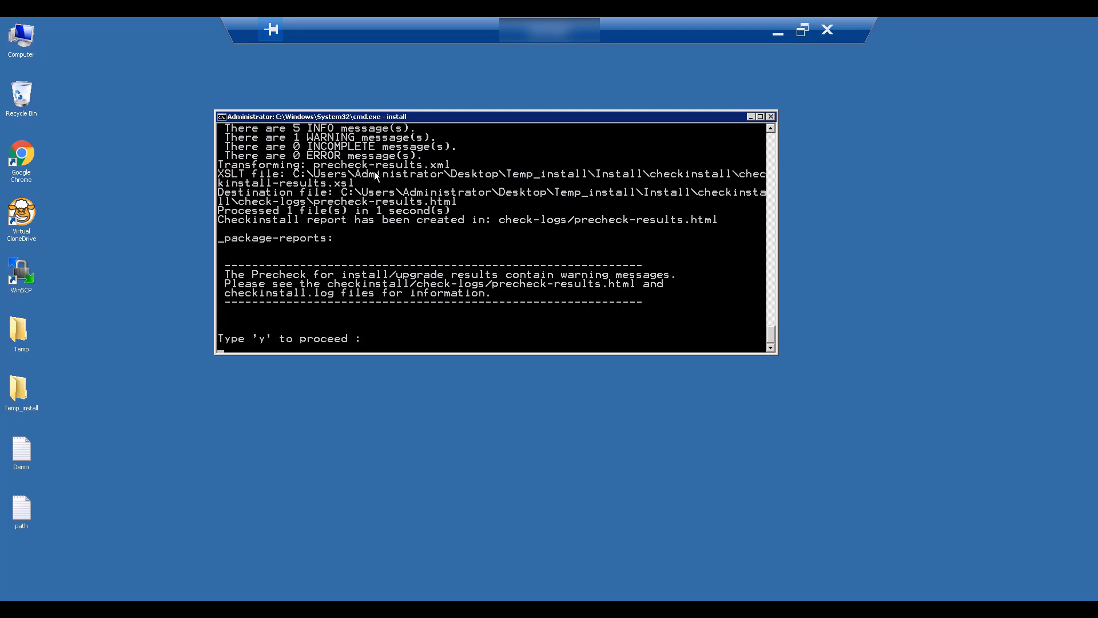
Open Temp_install\Install\checkinstall\check-logs, review the precheck-results report, and close it
double_click(26, 391)
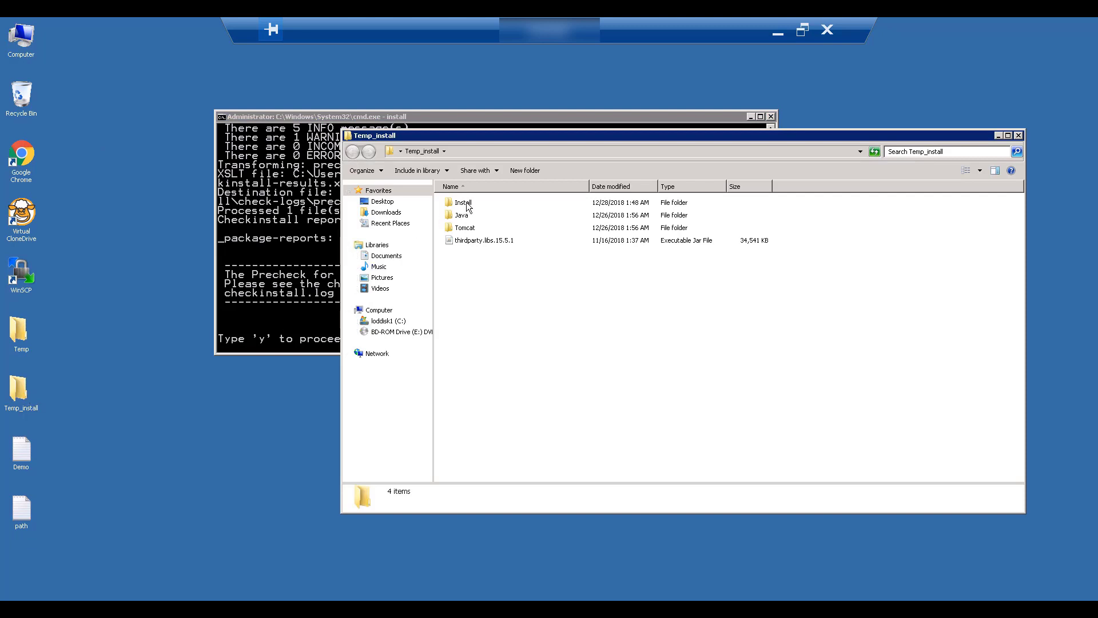
double_click(465, 201)
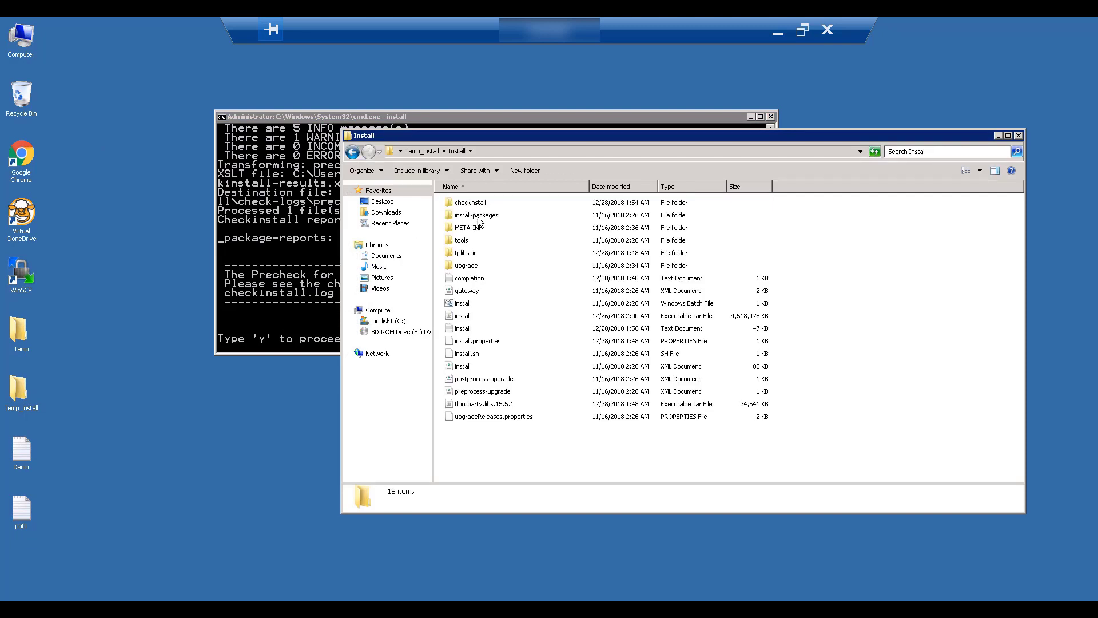
double_click(478, 204)
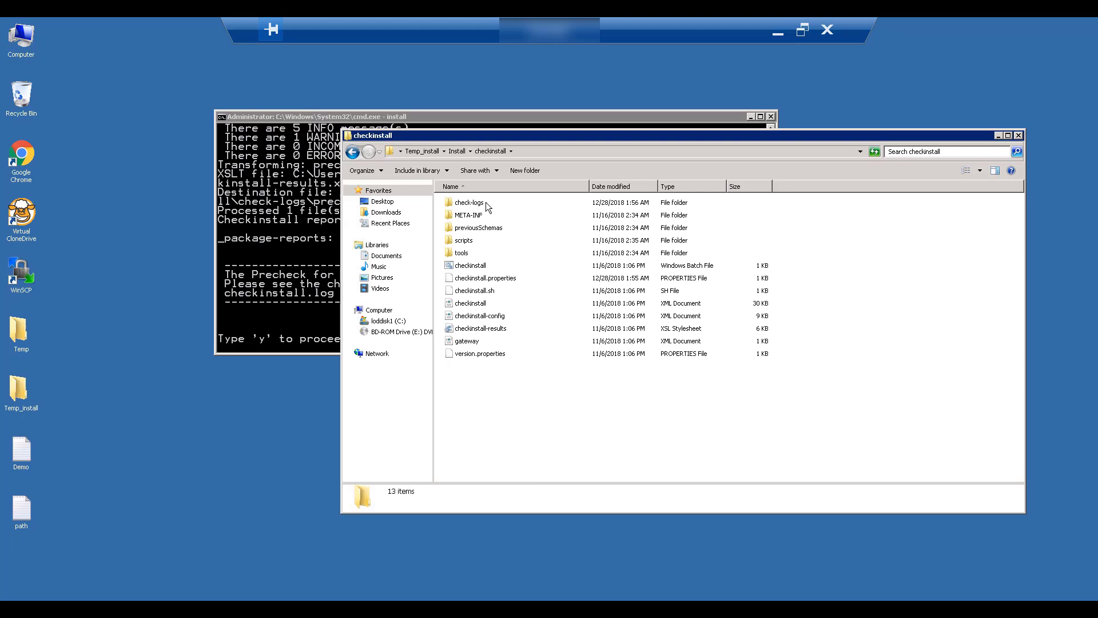
double_click(477, 204)
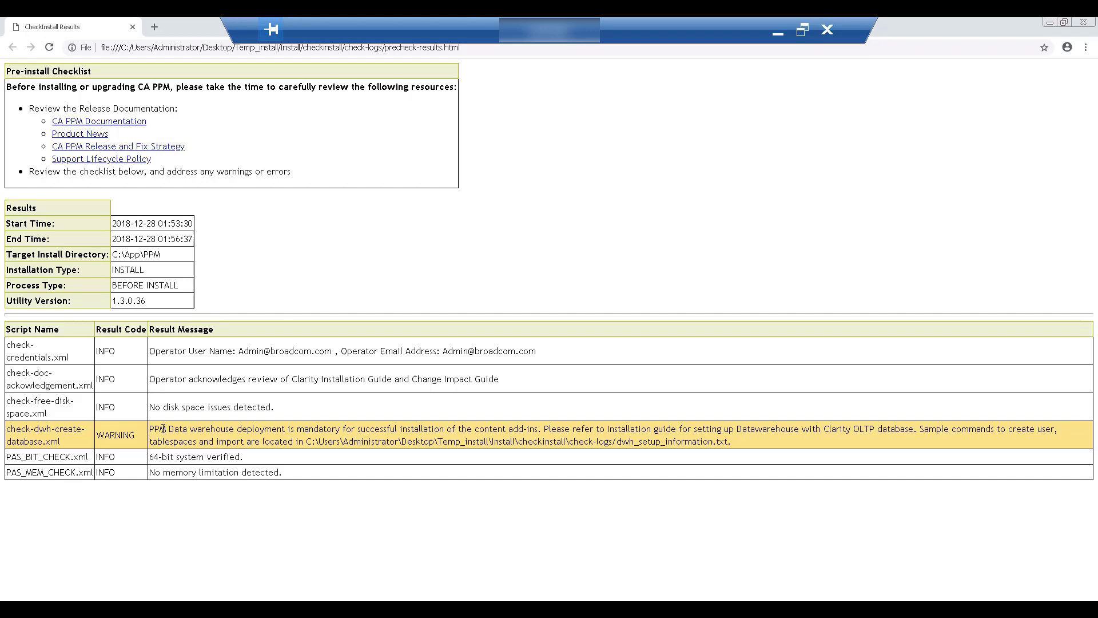
click(1083, 22)
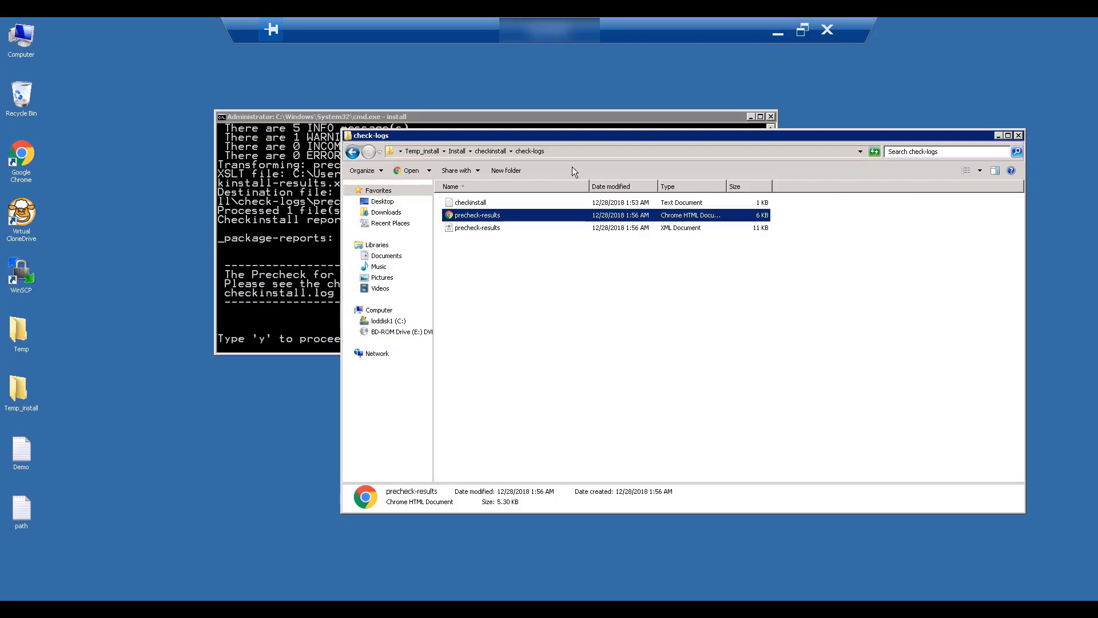
click(472, 204)
double_click(472, 204)
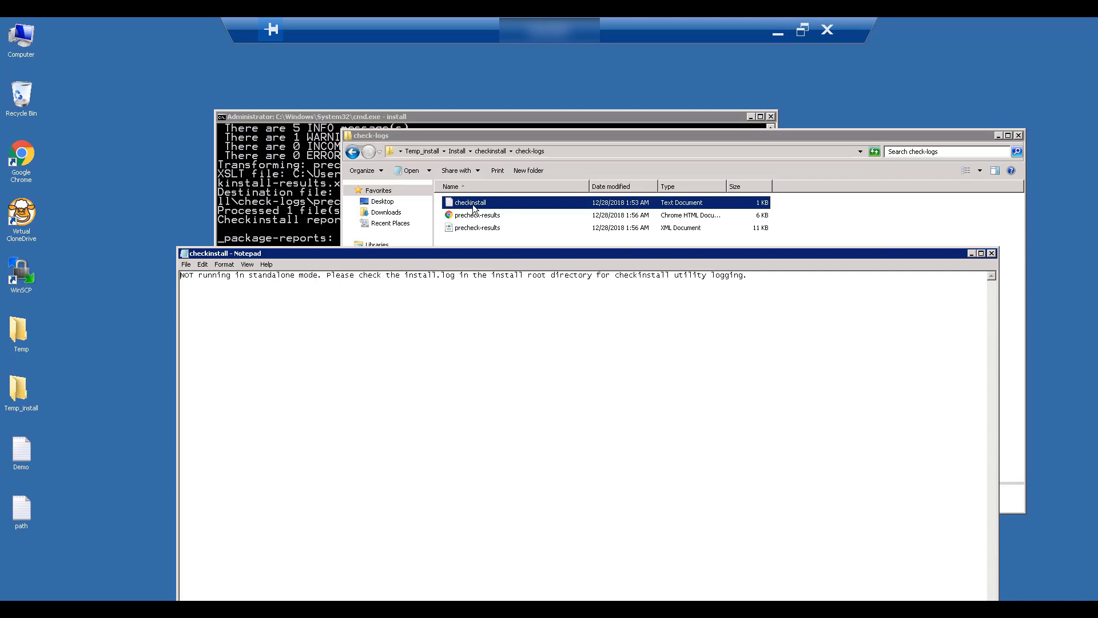
drag(225, 275, 672, 306)
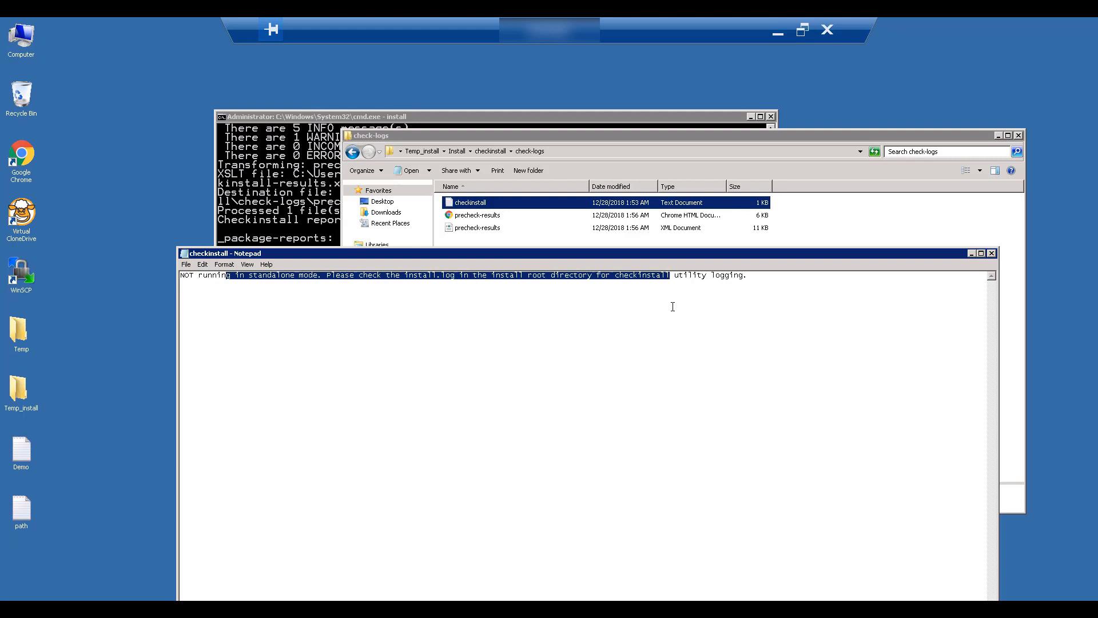
click(672, 307)
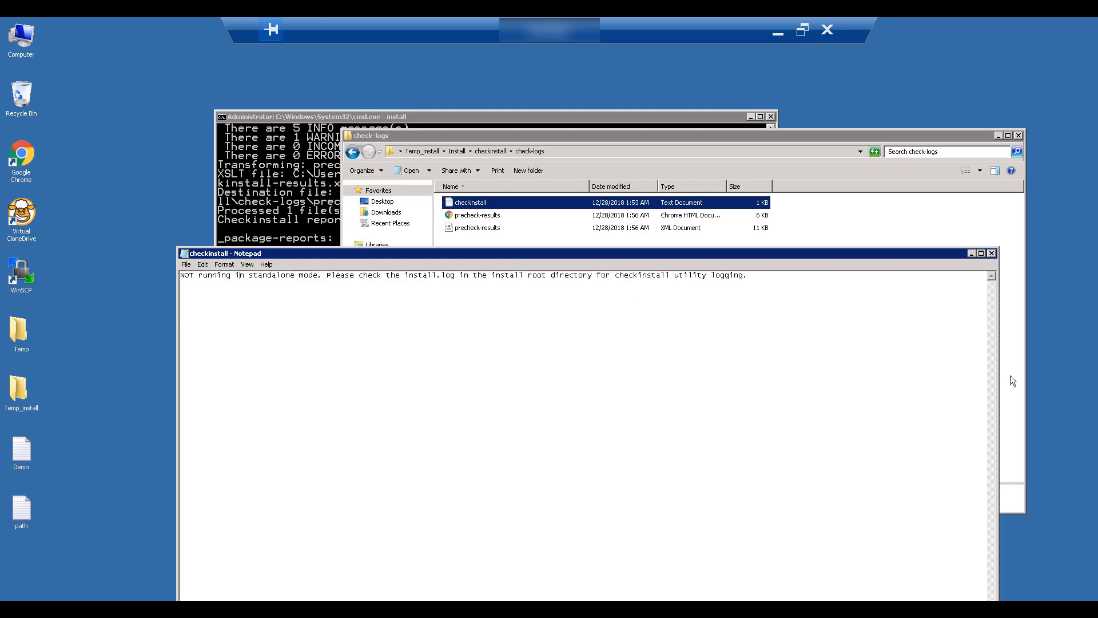
click(991, 252)
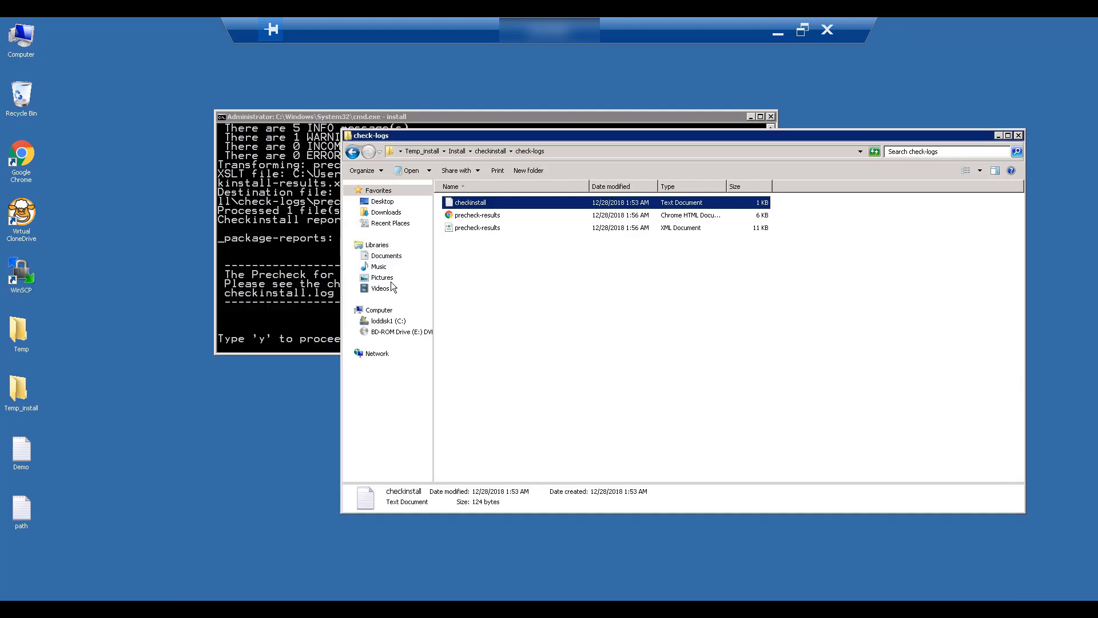
Proceed past the precheck results by answering y in the installer
click(336, 303)
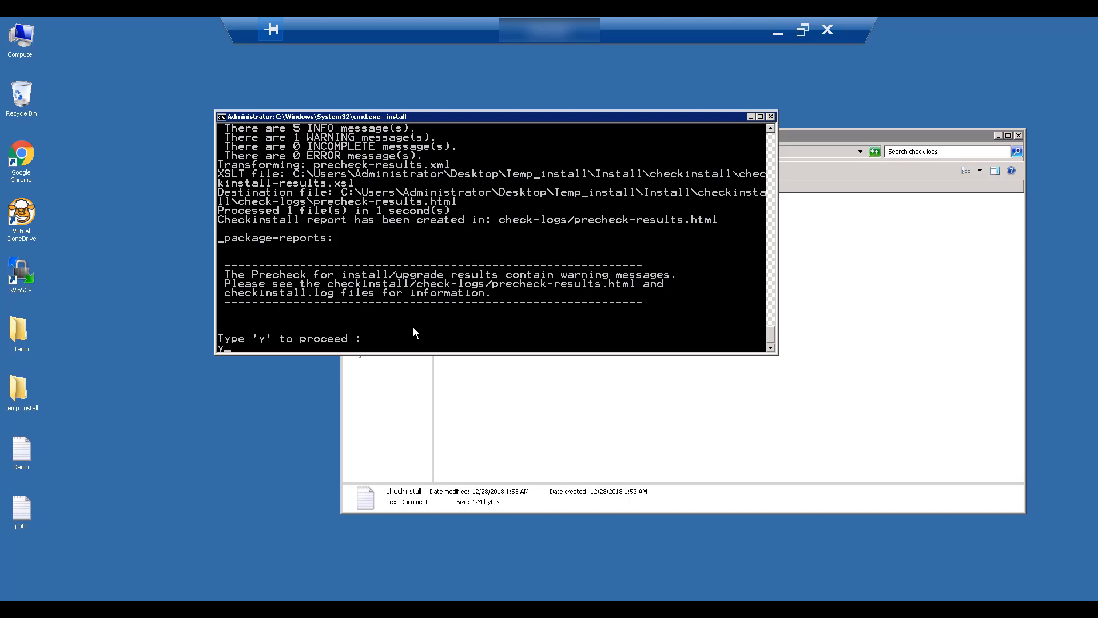
text(y)
key(Return)
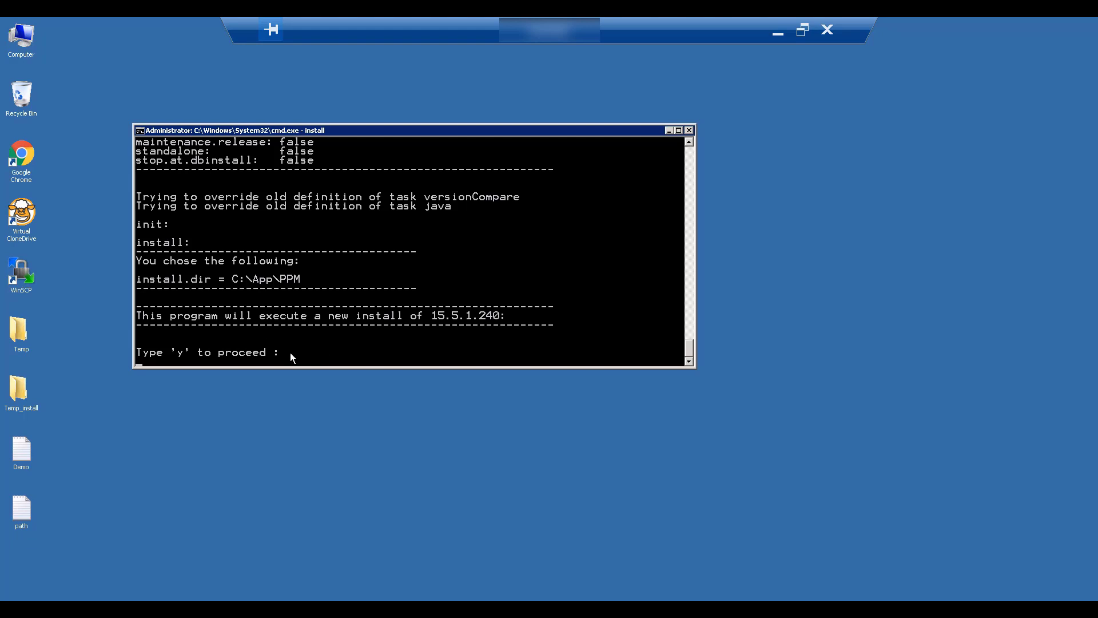
Review the console output and confirm the new 15.5.1.240 install with y
click(337, 296)
scroll(337, 296, up, 6)
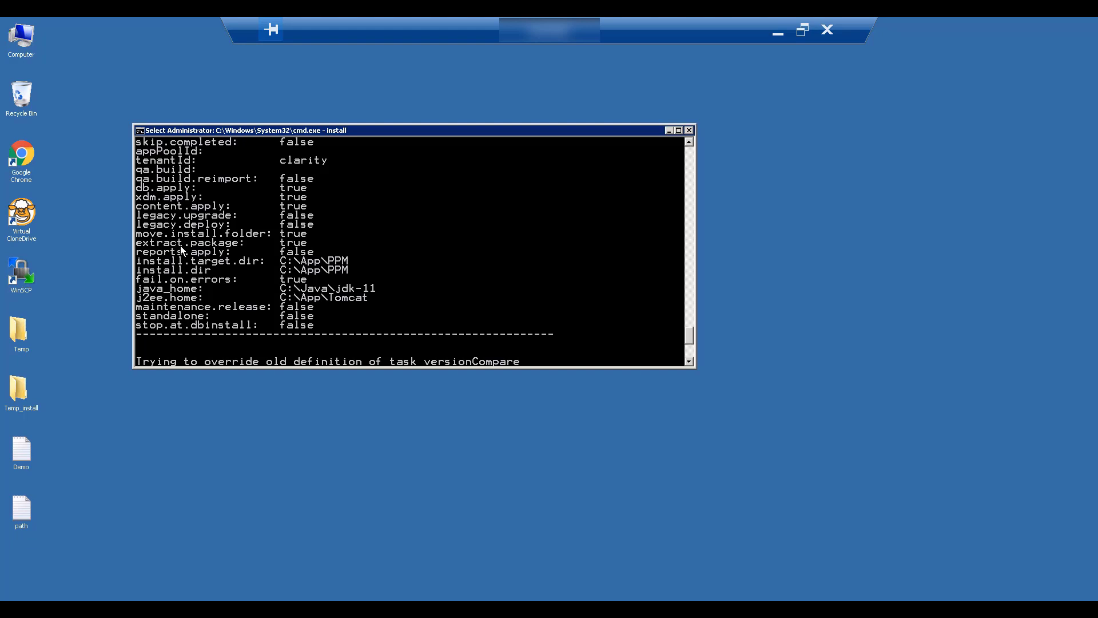
scroll(180, 245, down, 1)
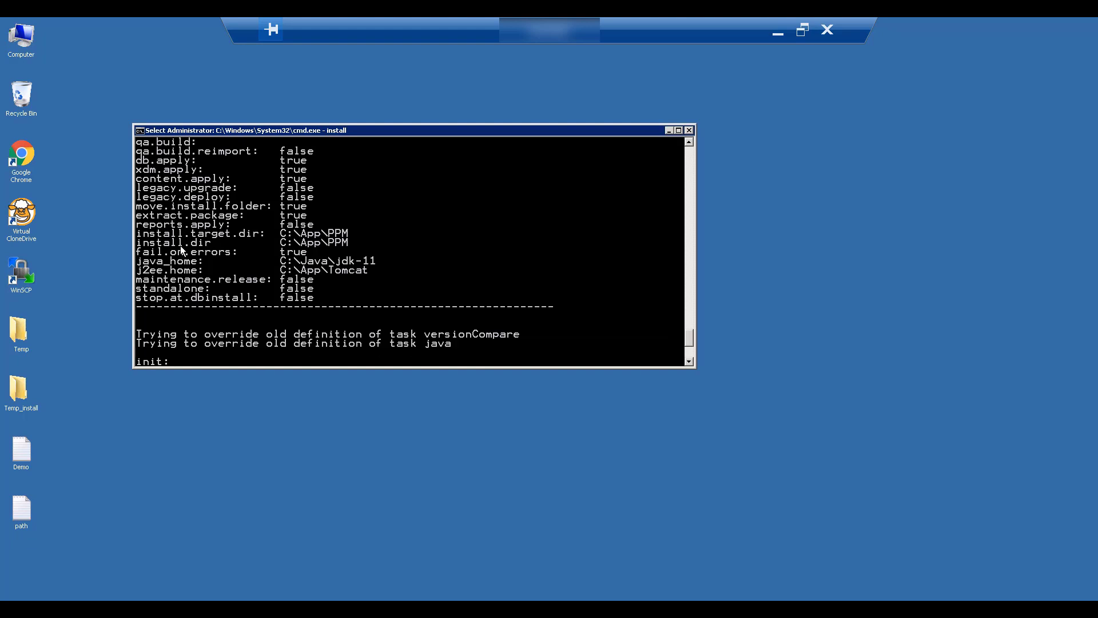
scroll(180, 245, down, 1)
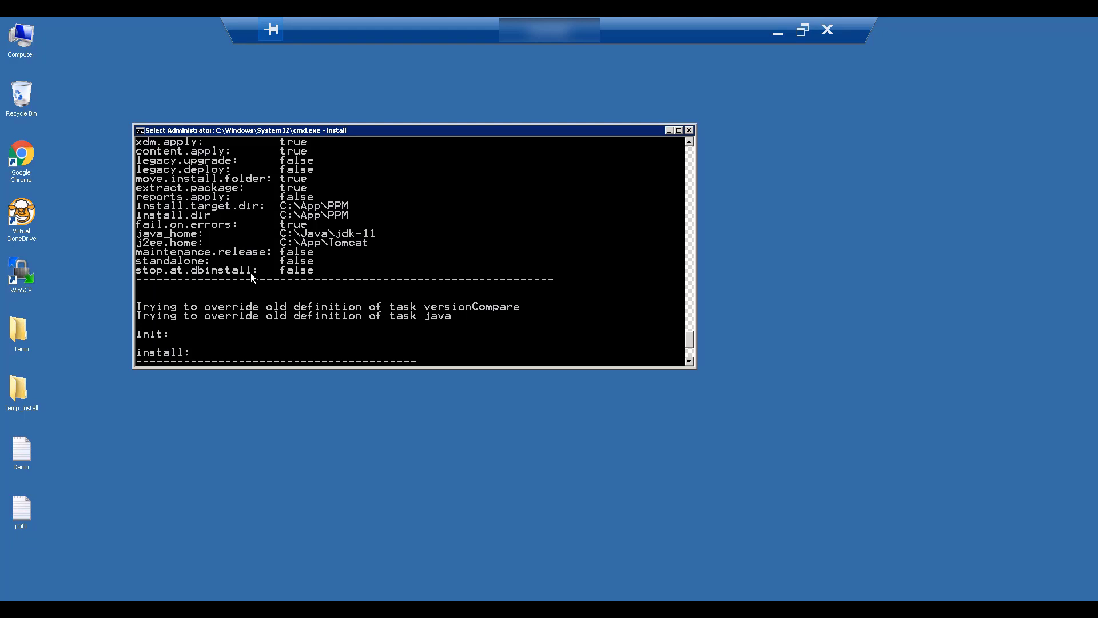
scroll(250, 273, down, 3)
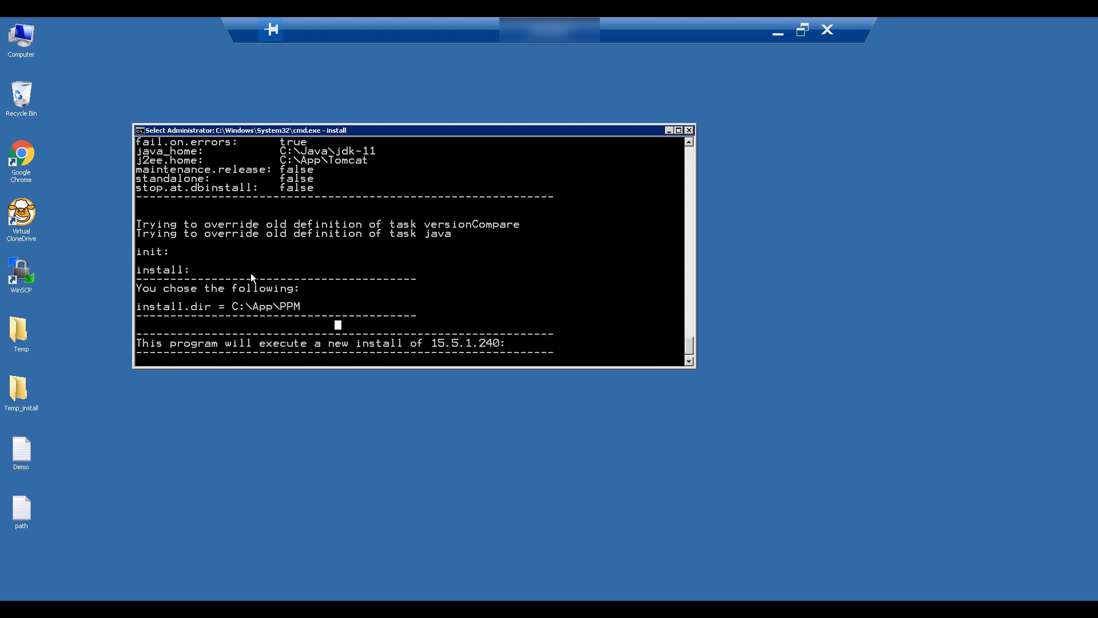
scroll(251, 273, down, 1)
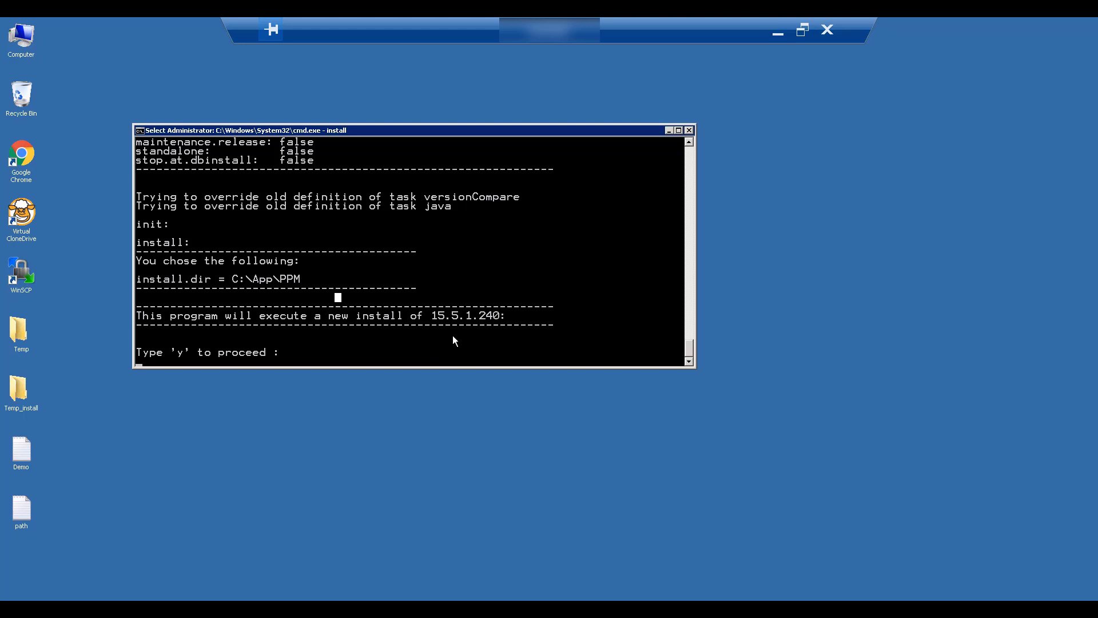
text(y)
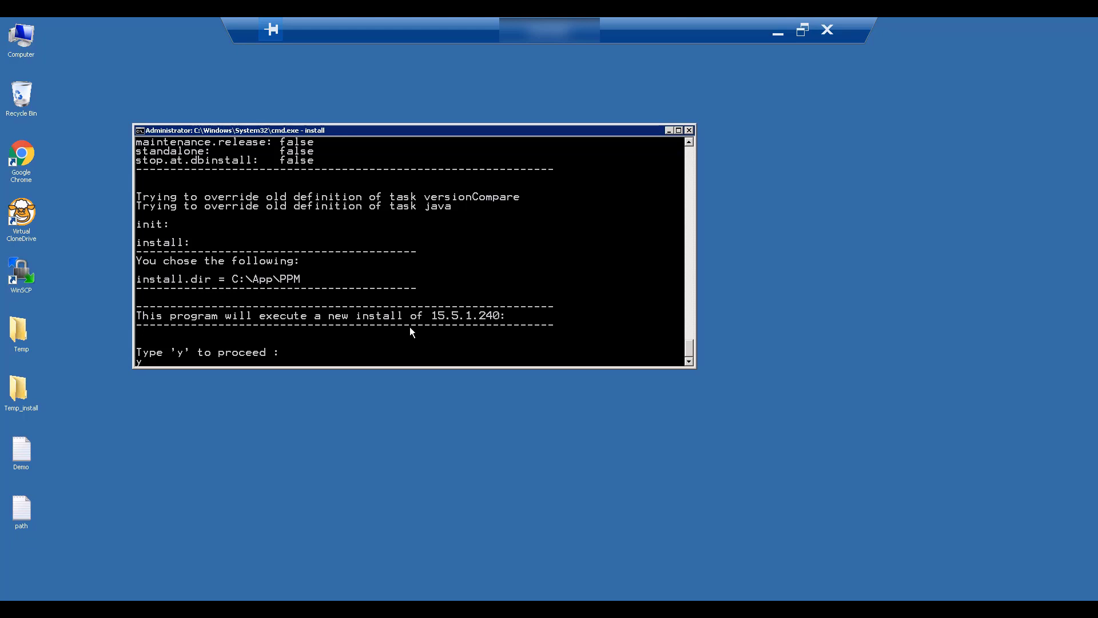
key(Return)
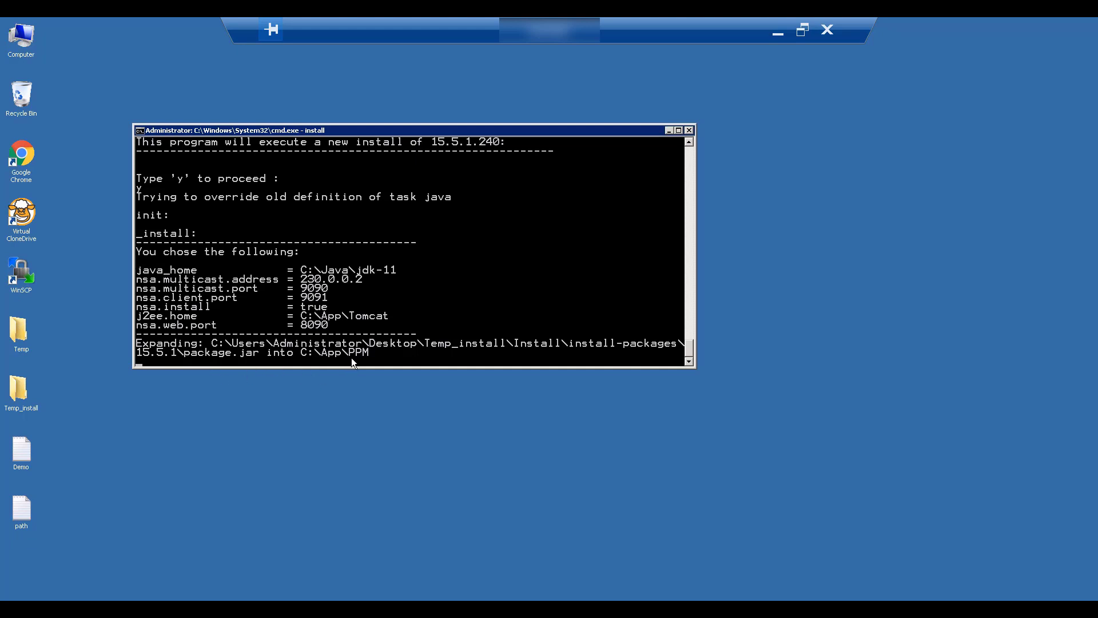
double_click(29, 37)
double_click(506, 217)
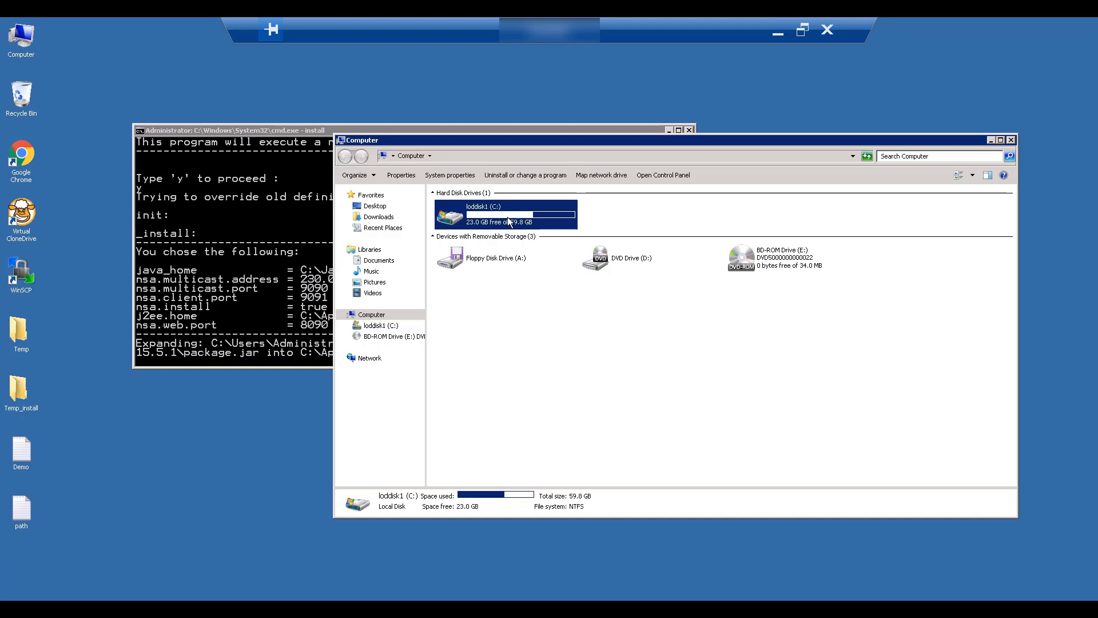
click(456, 221)
double_click(456, 220)
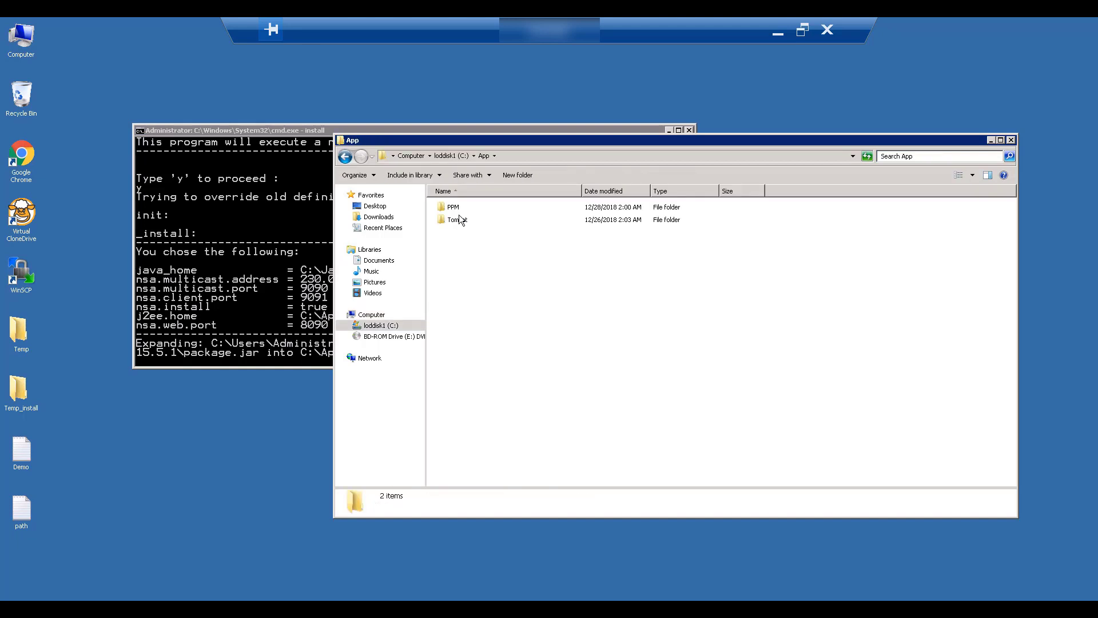
double_click(458, 209)
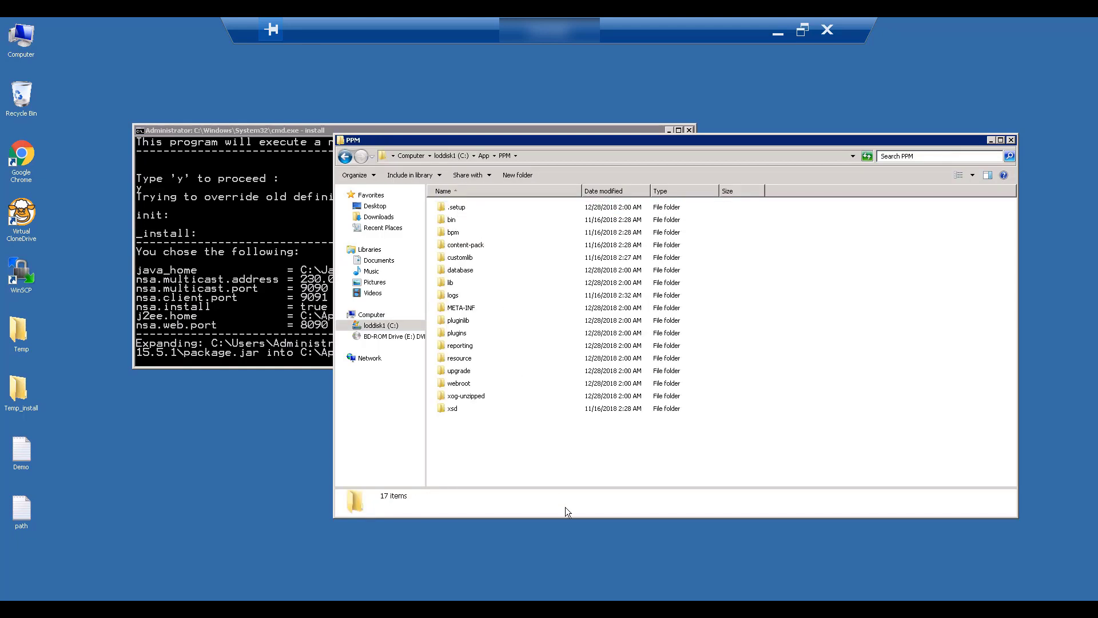
key(alt+F4)
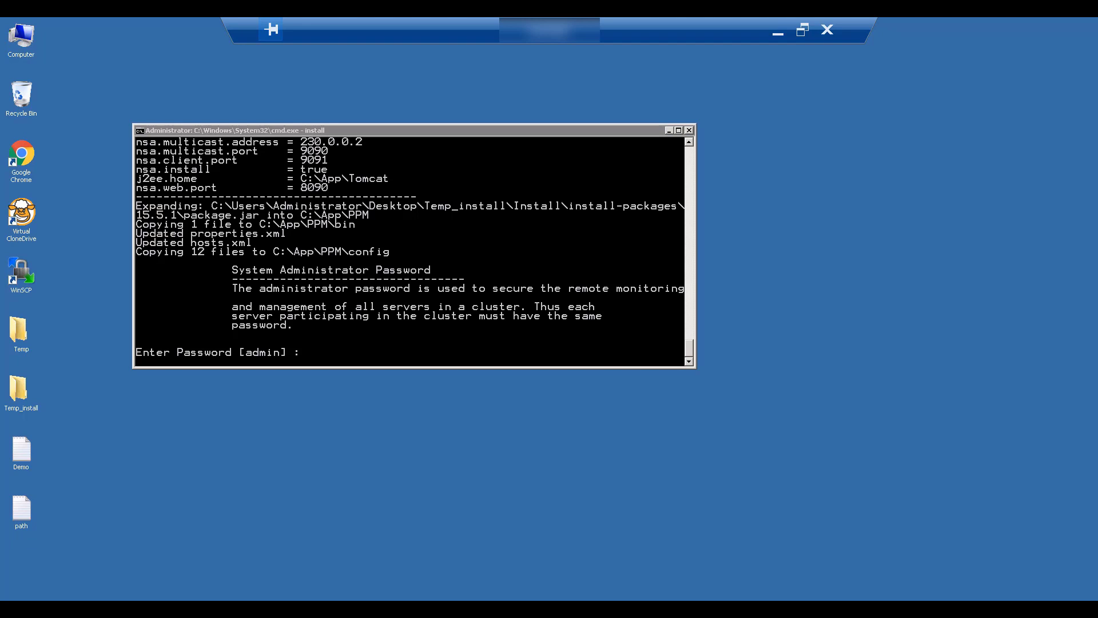
Enter the administrator password so the installer completes CSA installation with BUILD SUCCESSFUL
text(admin)
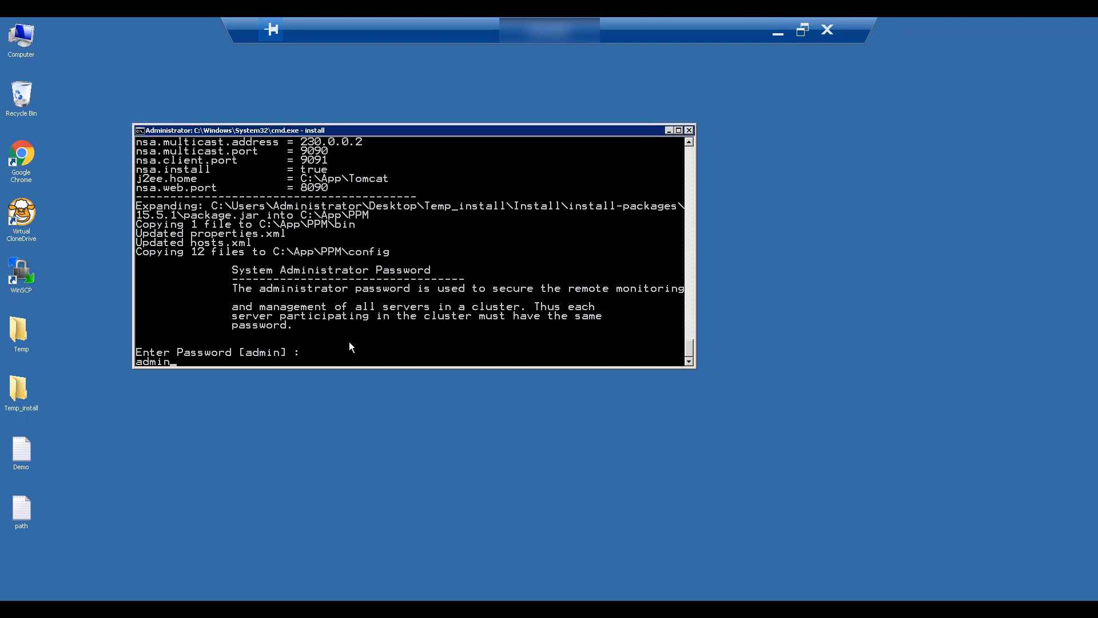
key(Return)
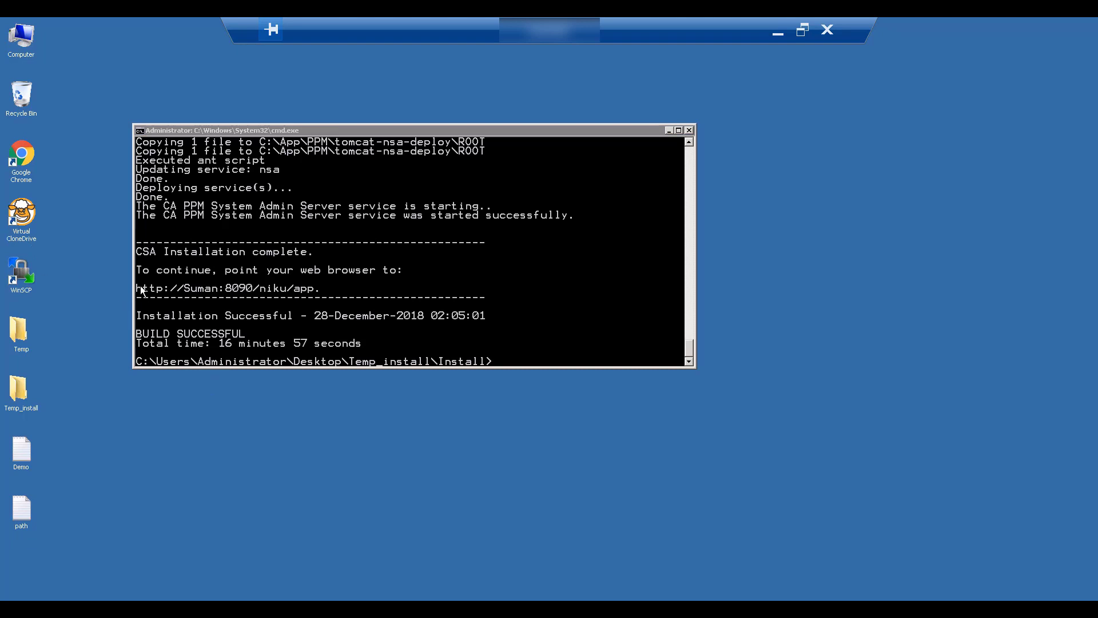
Open install.log from Temp_install > Install in Notepad++
click(21, 395)
double_click(20, 394)
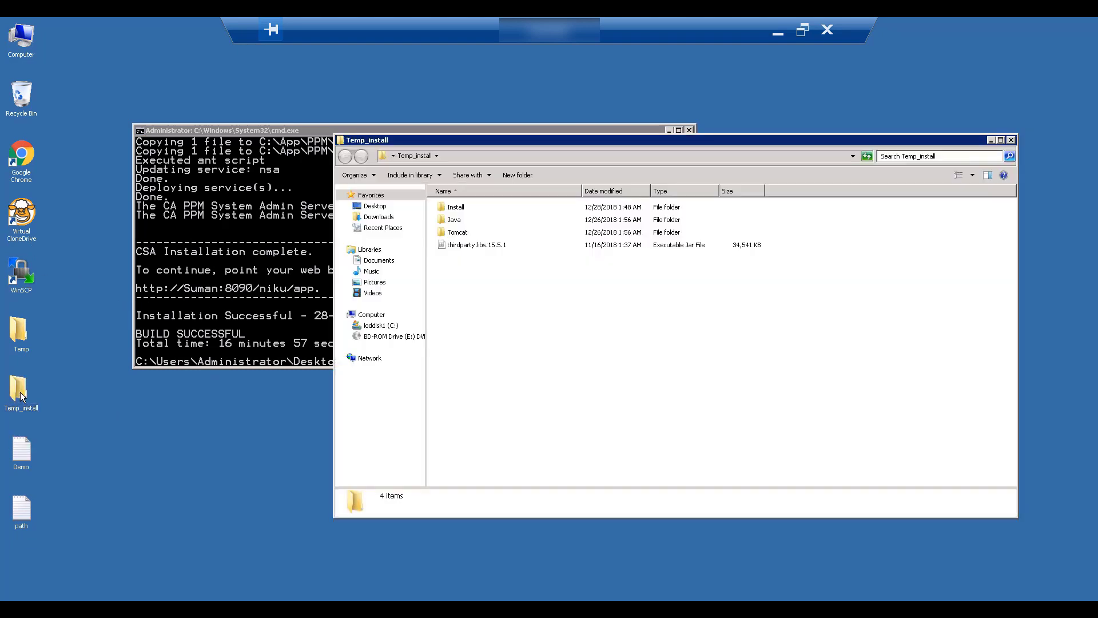
click(461, 207)
double_click(460, 208)
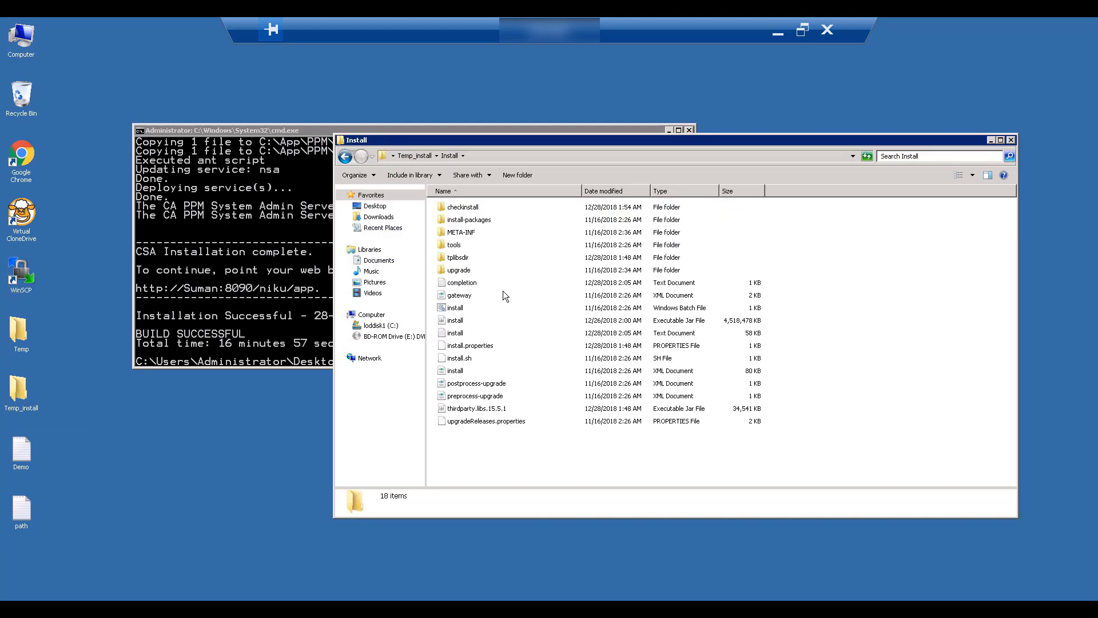
right_click(457, 337)
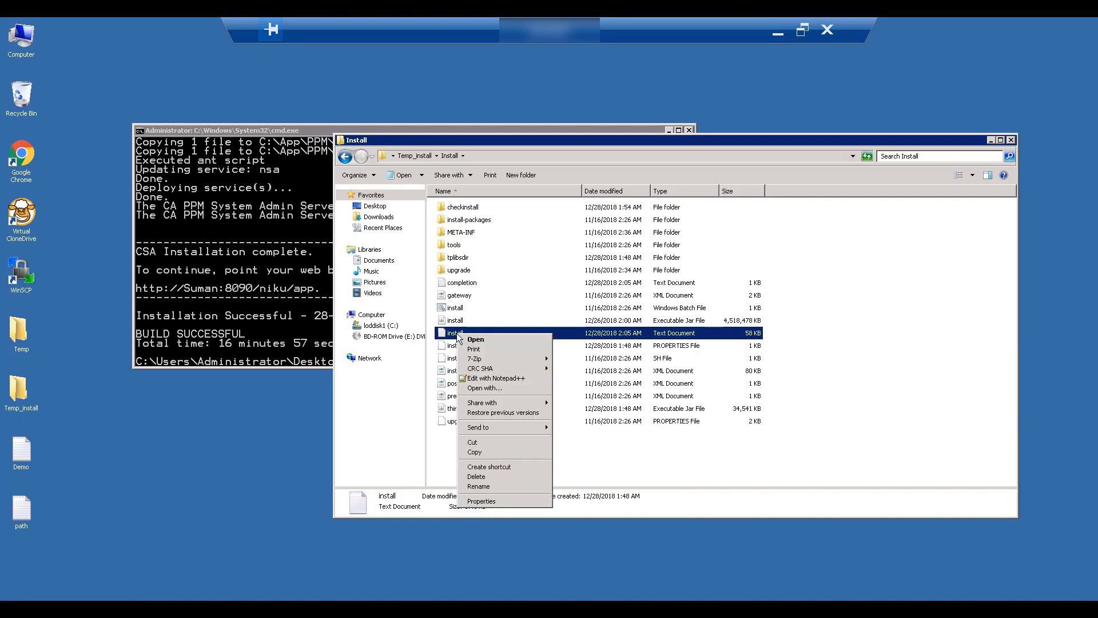
click(488, 378)
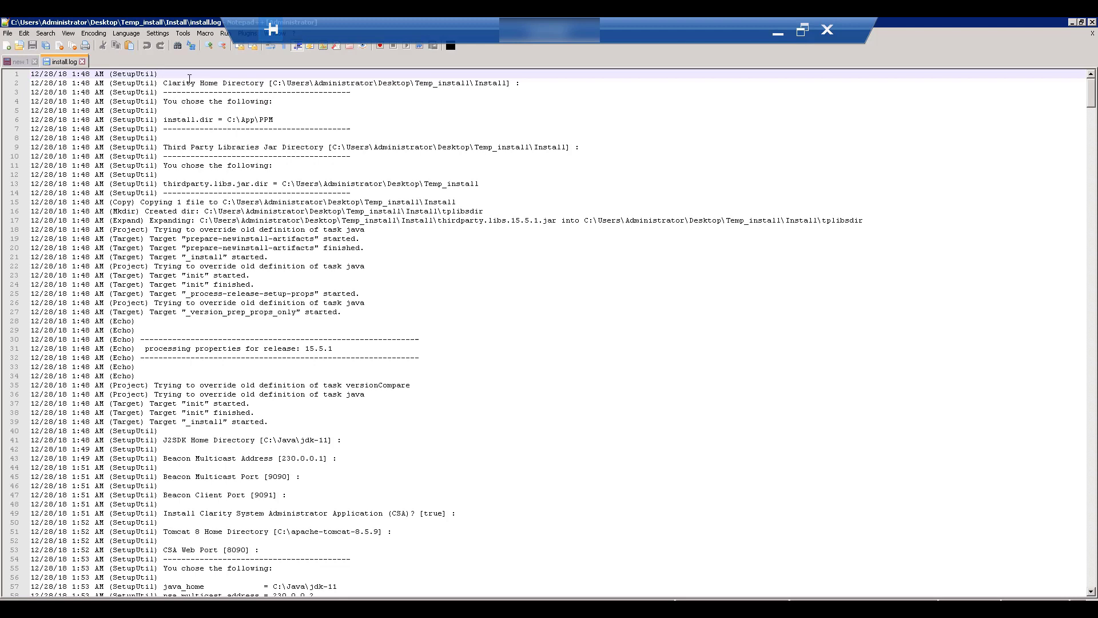
Select and scroll through the first lines of the log, then close Notepad++
drag(30, 74, 276, 333)
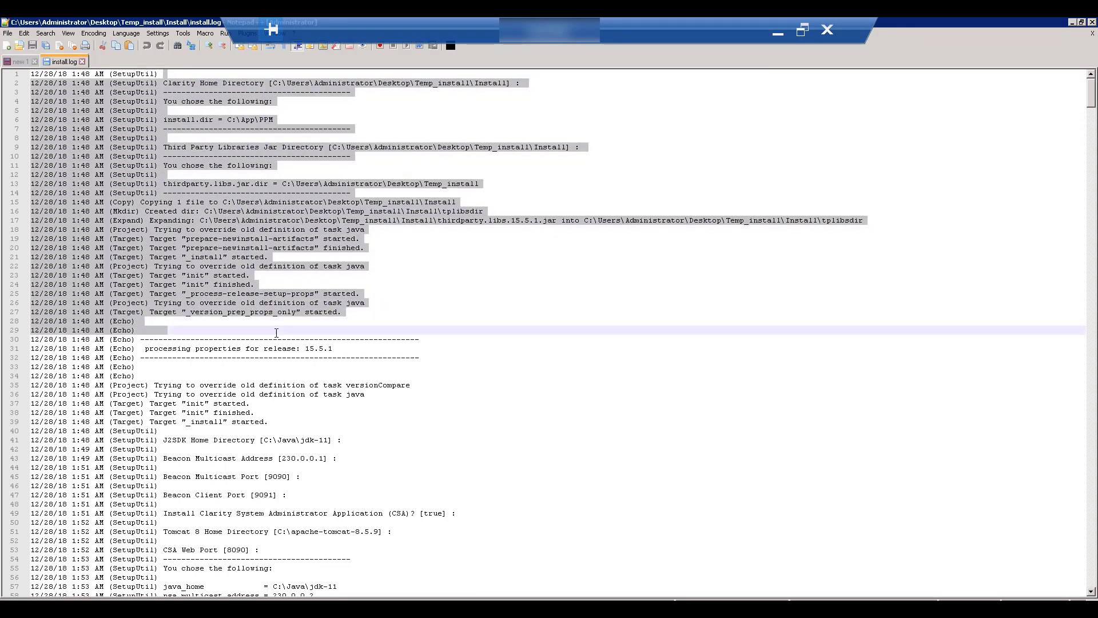
scroll(277, 333, down, 4)
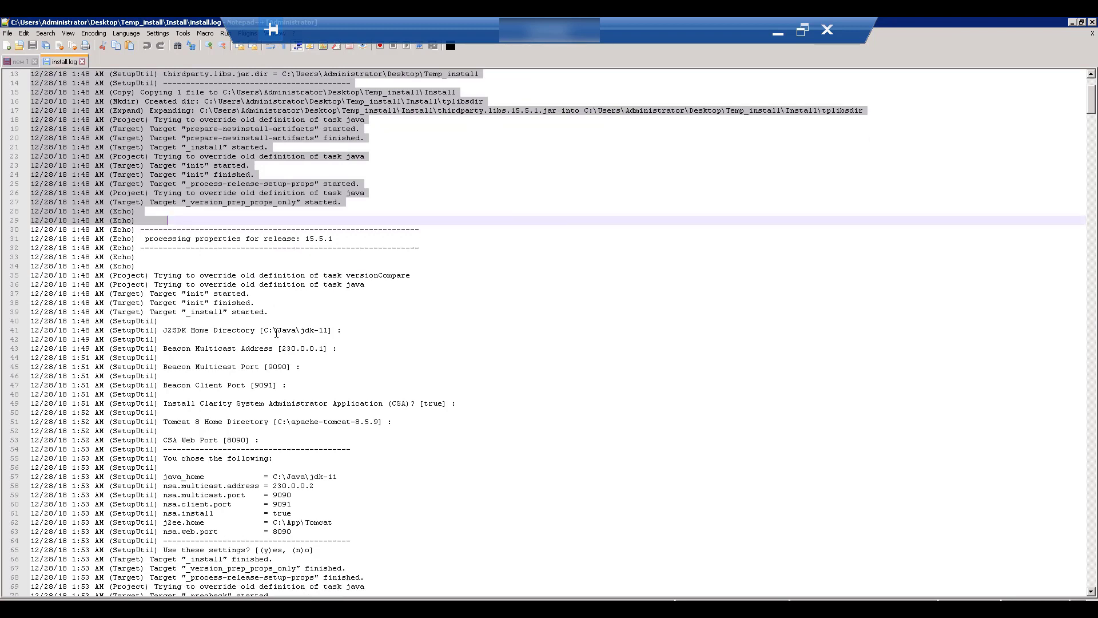
key(alt+F4)
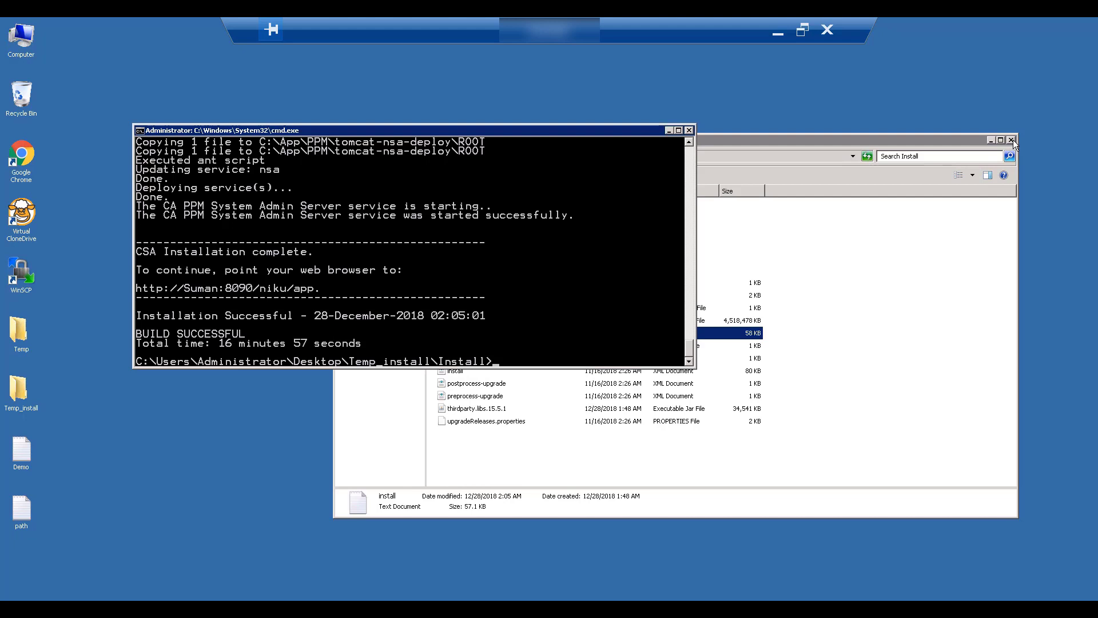
Close the Install folder, run 'service status all' (unrecognized), and select the Path system variable
click(1011, 141)
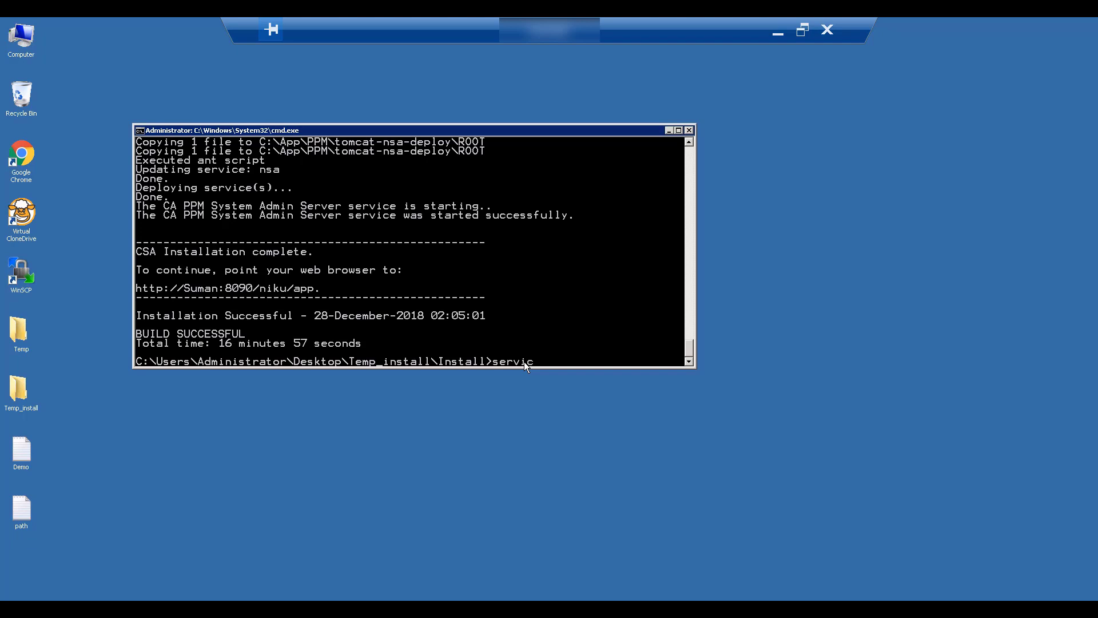
text(status all)
key(Return)
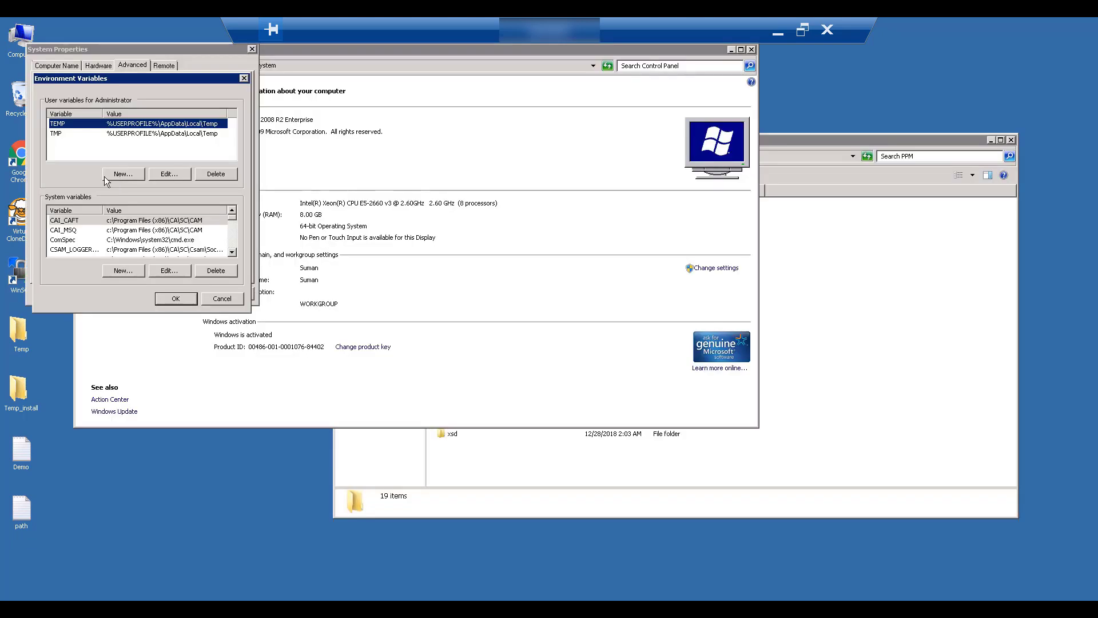
click(80, 249)
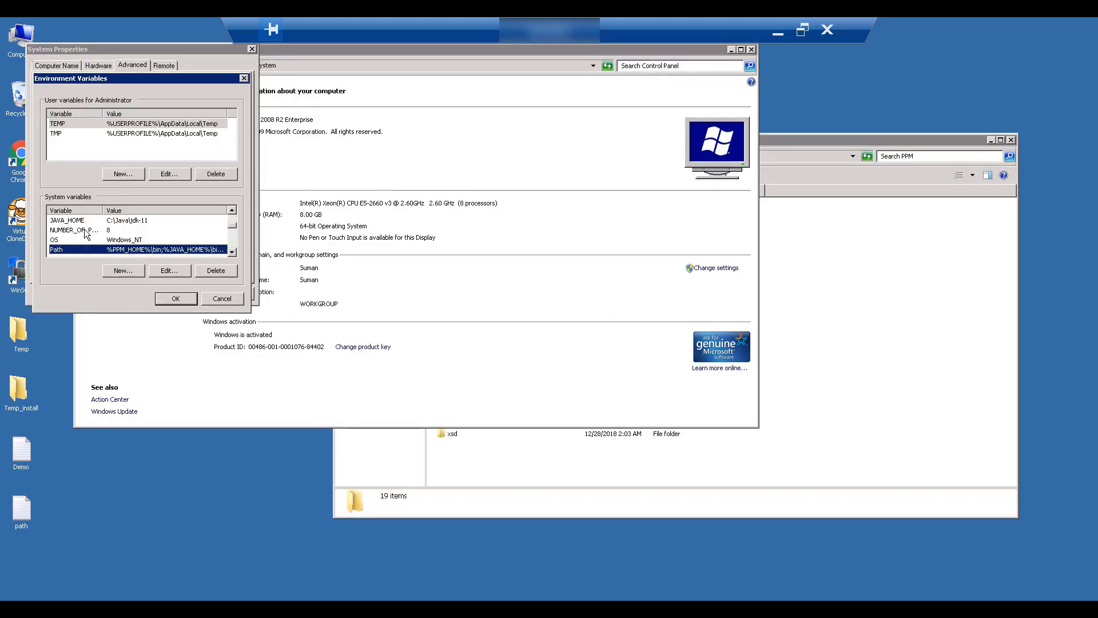
Add a PPM_HOME system variable for C:\App\PPM and close the System Properties and System windows
click(129, 271)
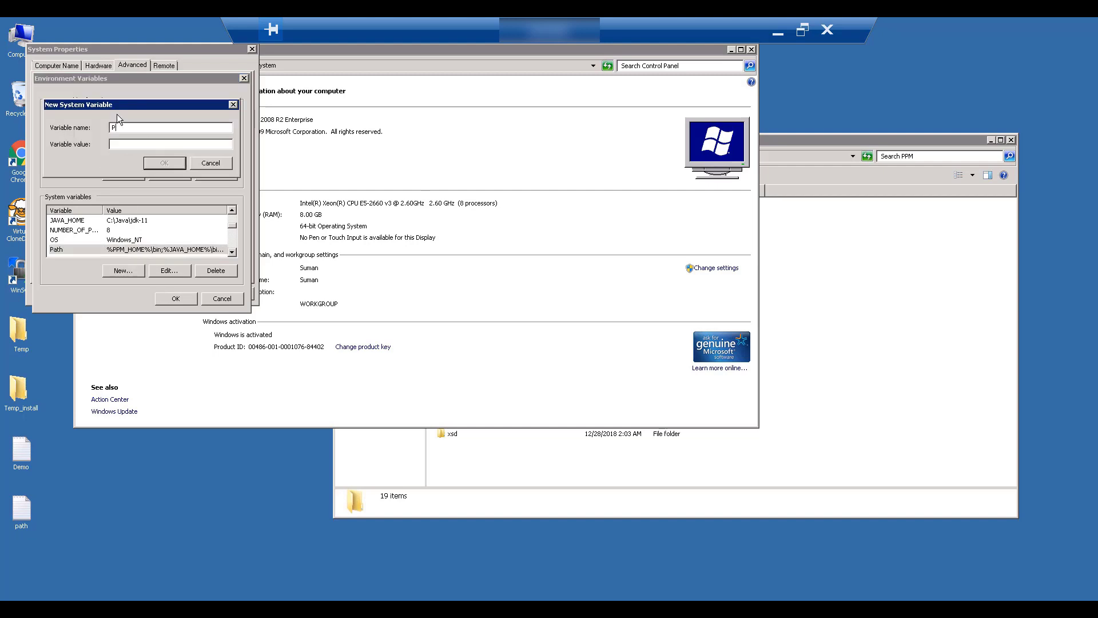
text(PPM_HOME)
click(164, 164)
click(174, 299)
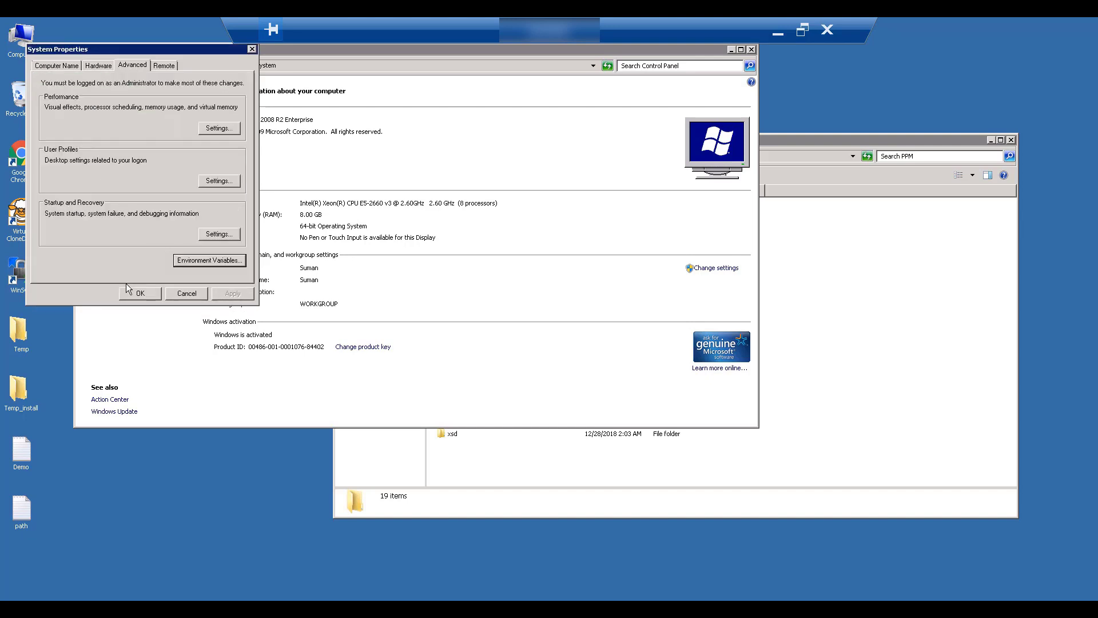
click(139, 292)
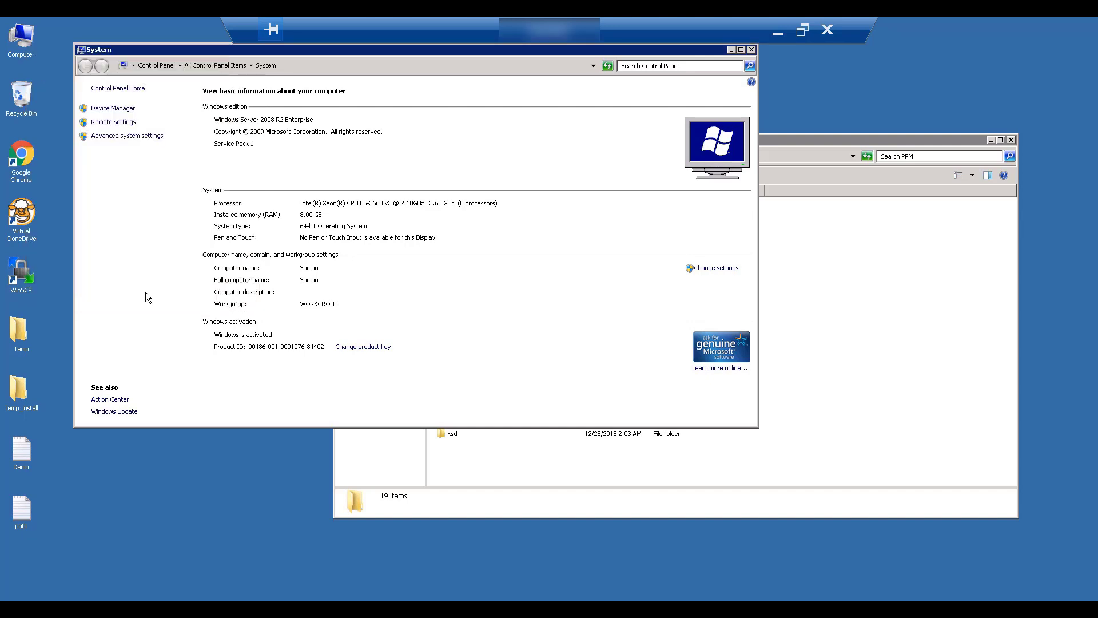
click(751, 50)
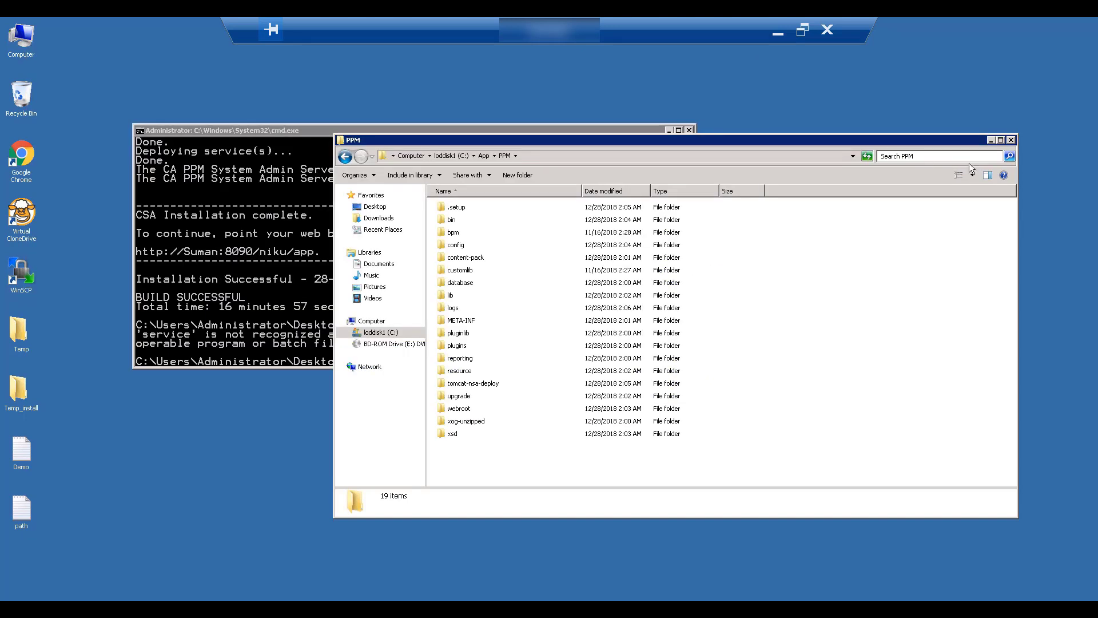
Close the PPM folder and run 'service status all', showing Beacon and System Admin Server started
click(1010, 140)
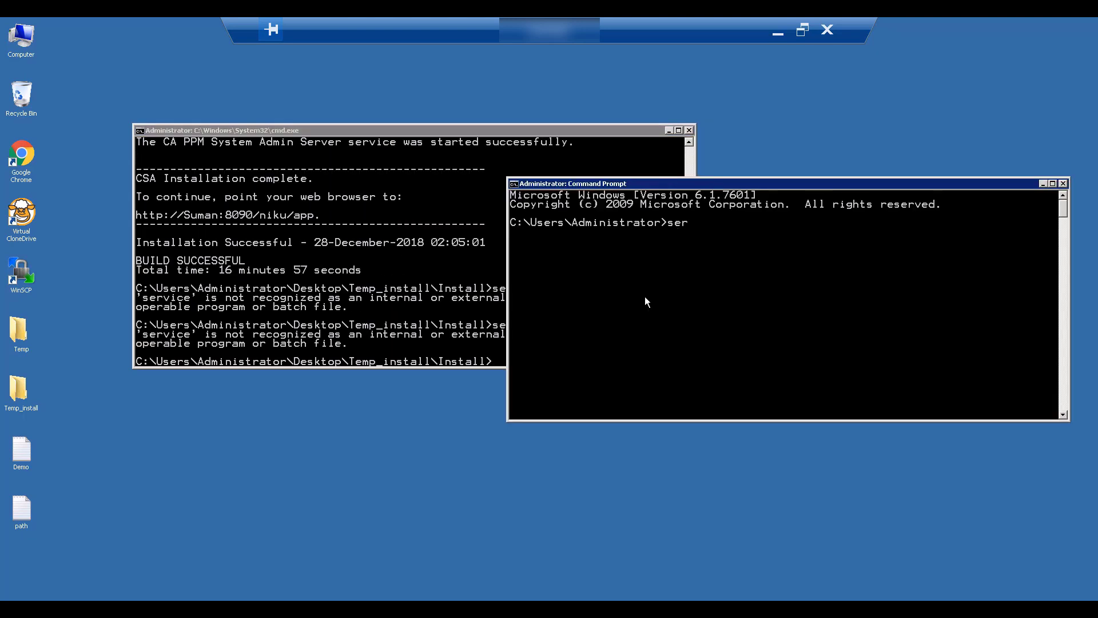
text(ce status all)
key(Return)
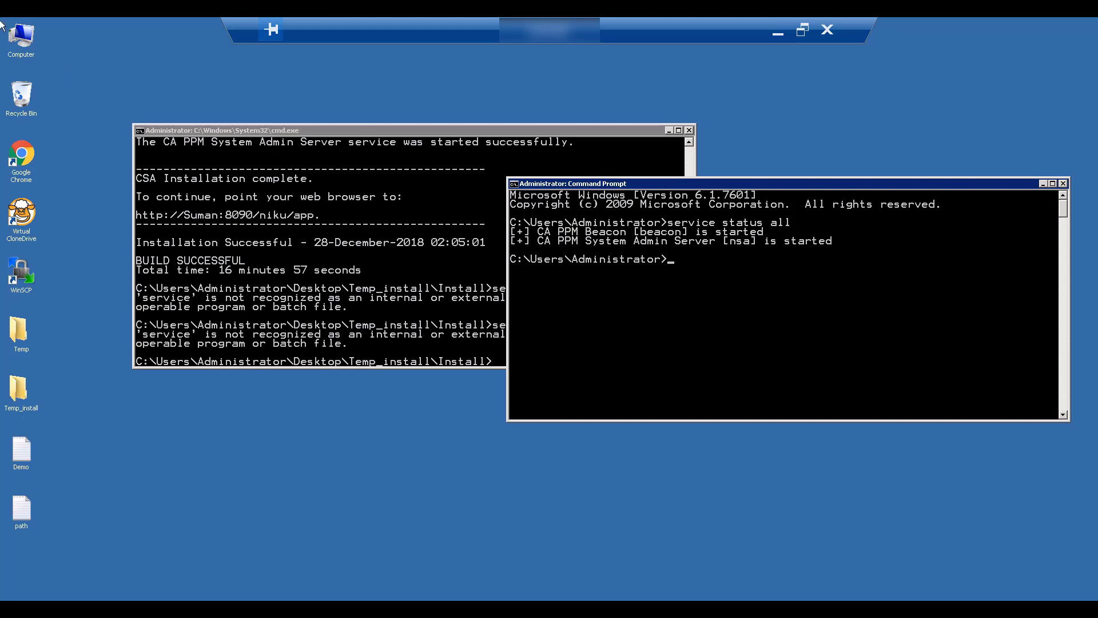
Browse from Computer to the C:\App\PPM\bin folder
double_click(21, 35)
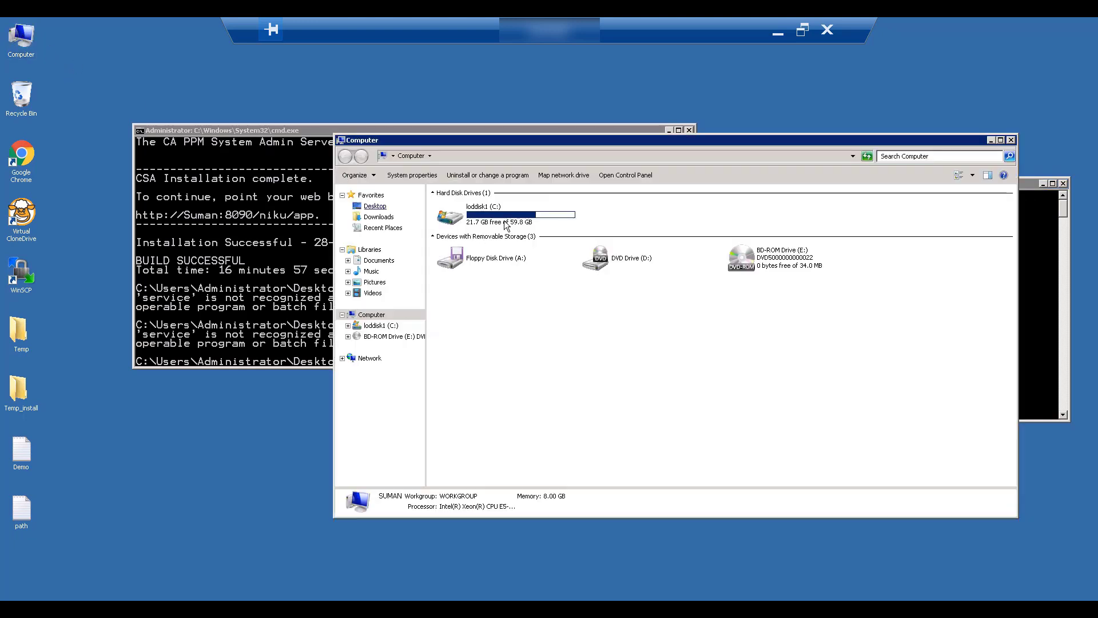
double_click(503, 221)
double_click(454, 220)
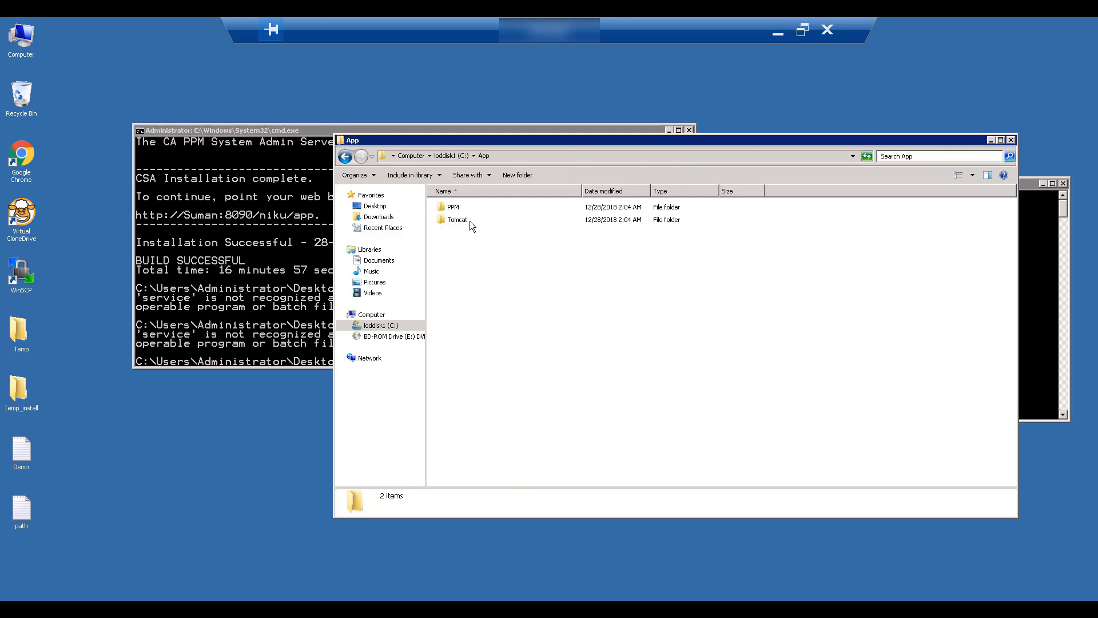
double_click(459, 207)
double_click(452, 220)
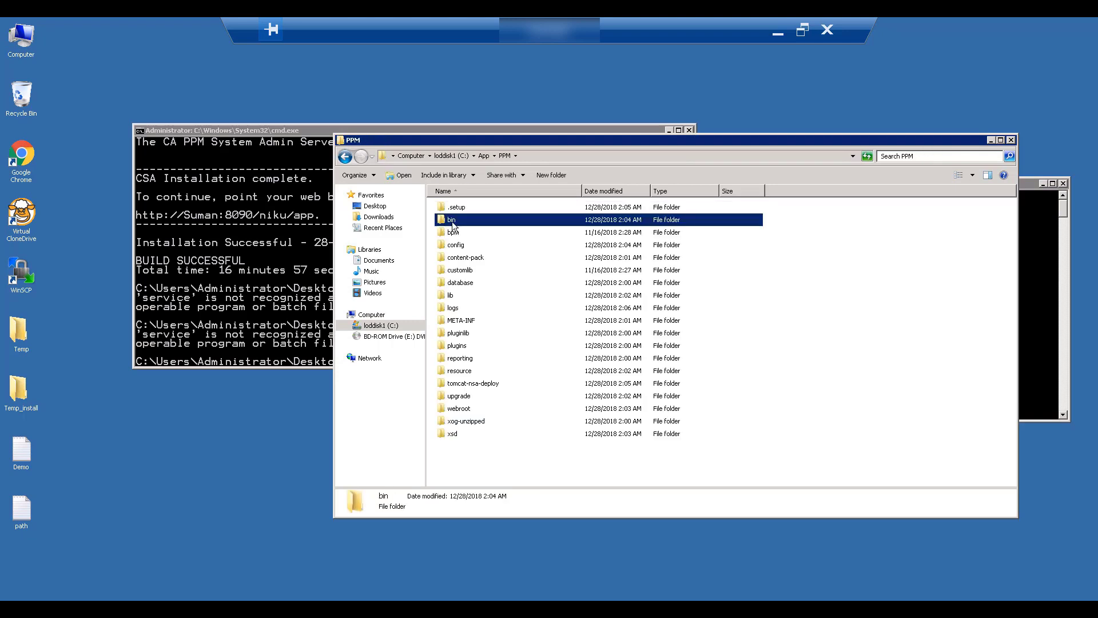
Launch cmd from the bin folder's address bar and run 'service status all'
click(558, 160)
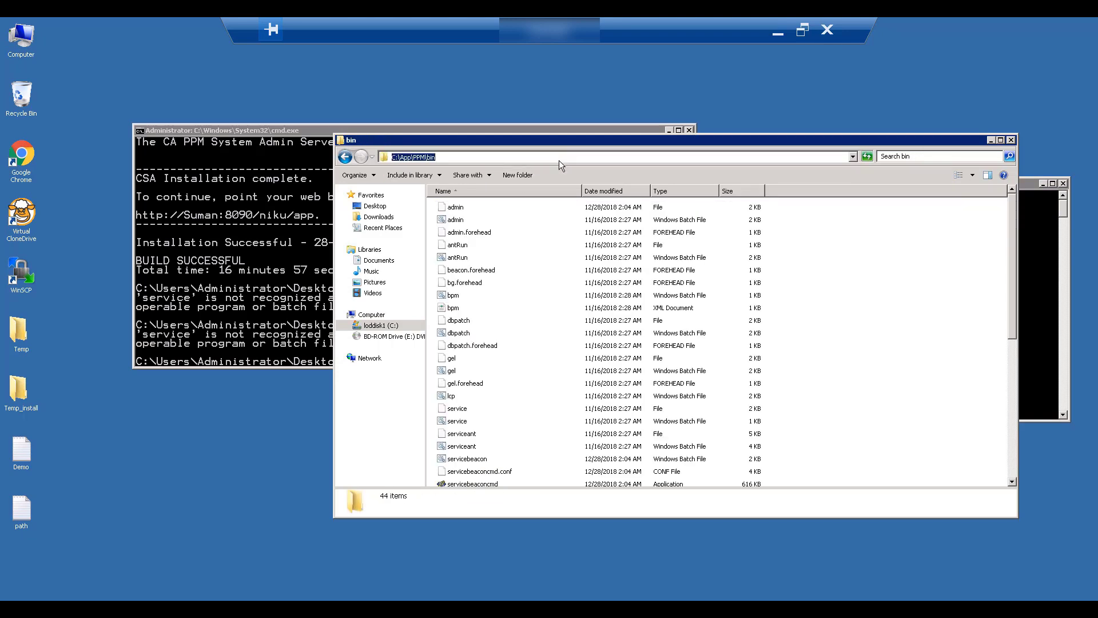
text(cmd)
key(Return)
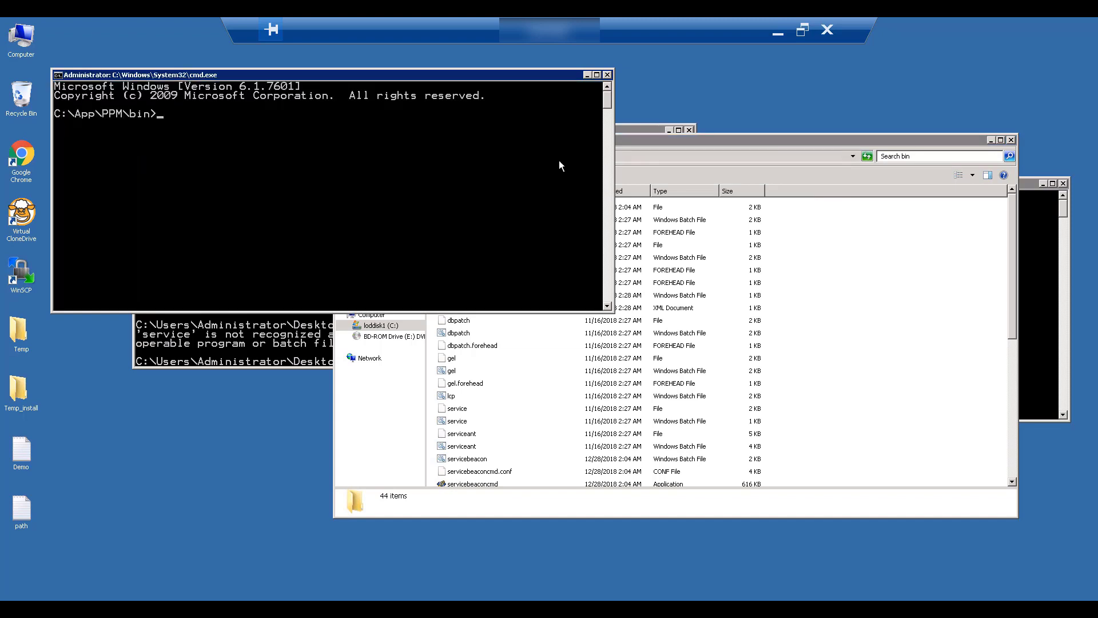
text(service status all)
key(Return)
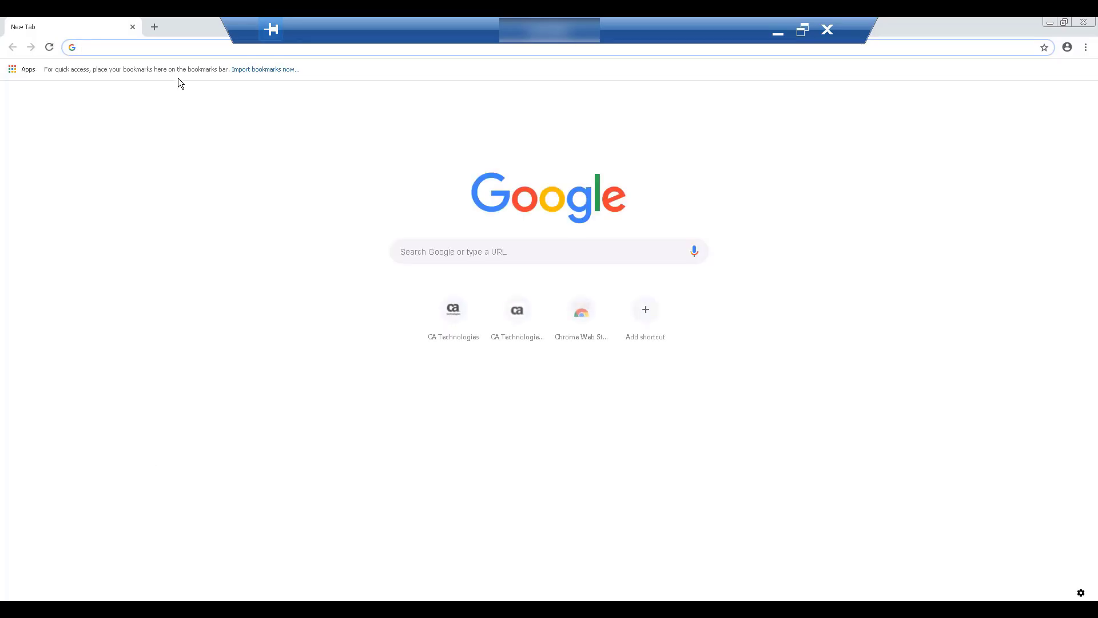
text(http)
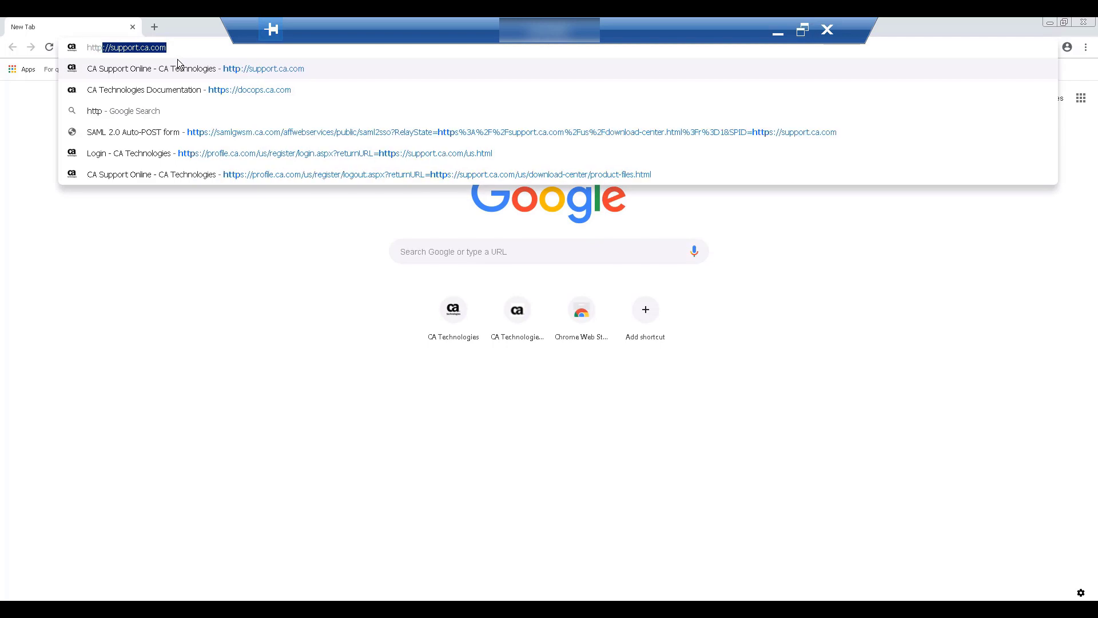
text(://suman:8090/)
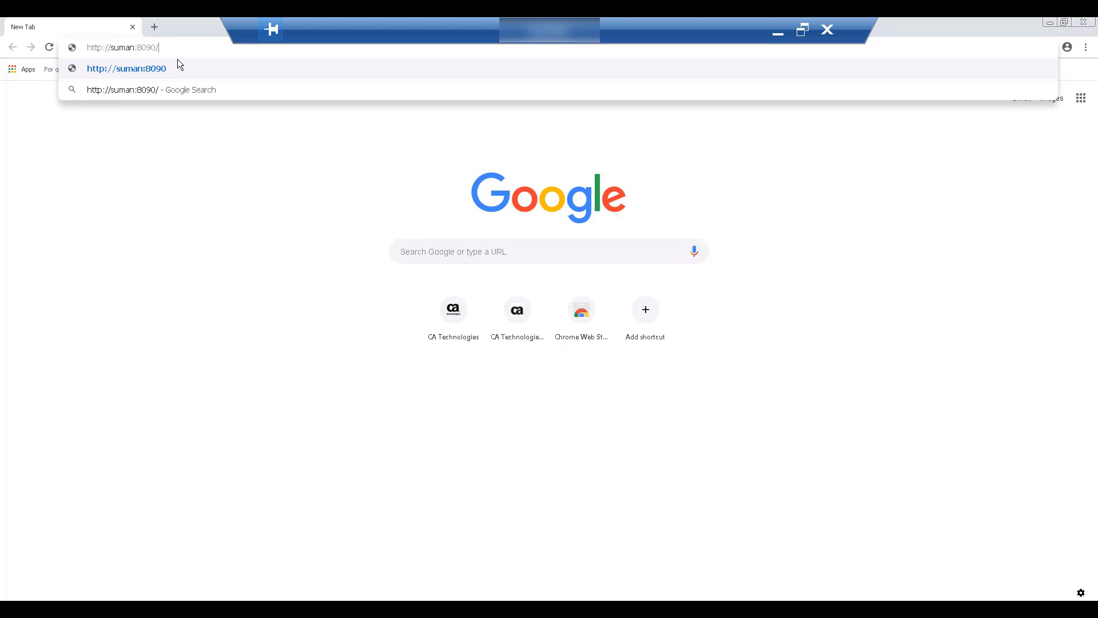
key(Return)
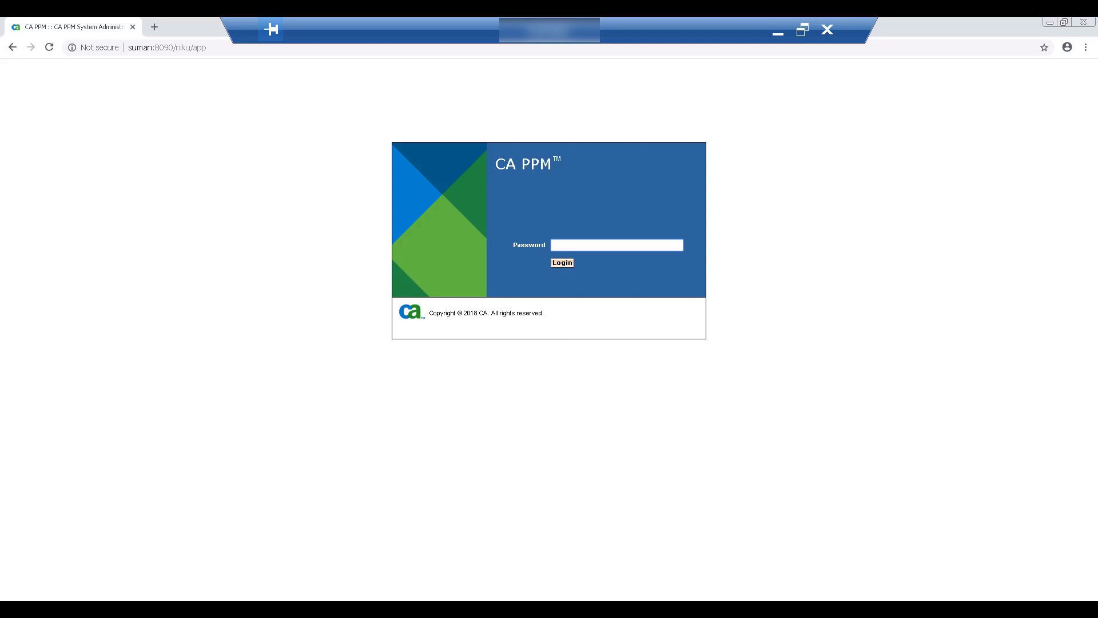
click(154, 26)
text(ca ppm reset csa password)
key(Return)
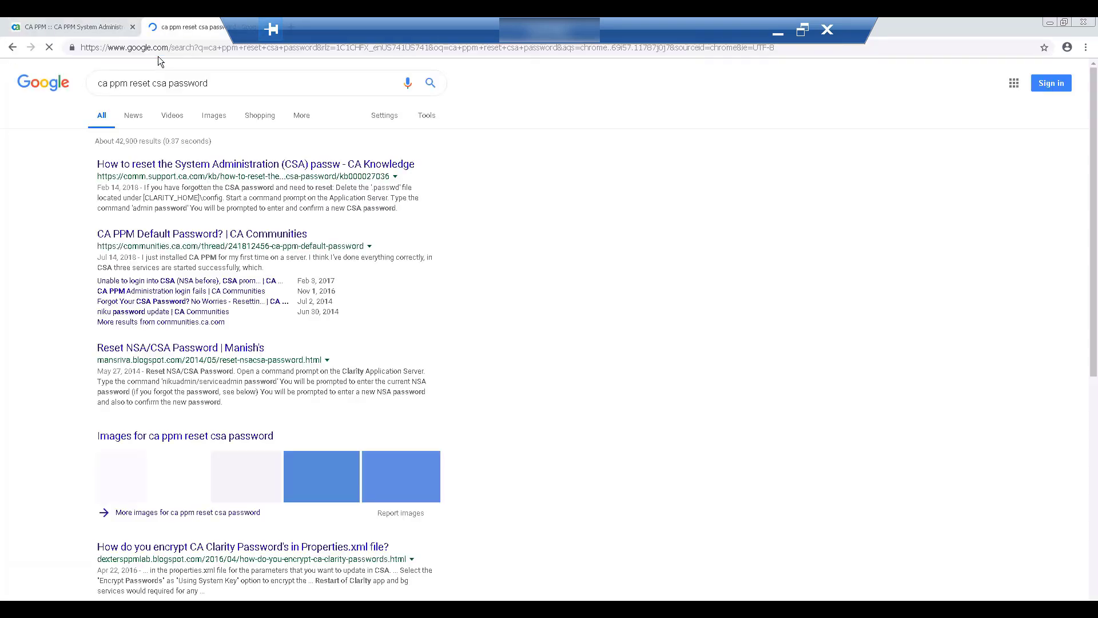
Open the first result, the CA article on resetting the CSA password
click(234, 168)
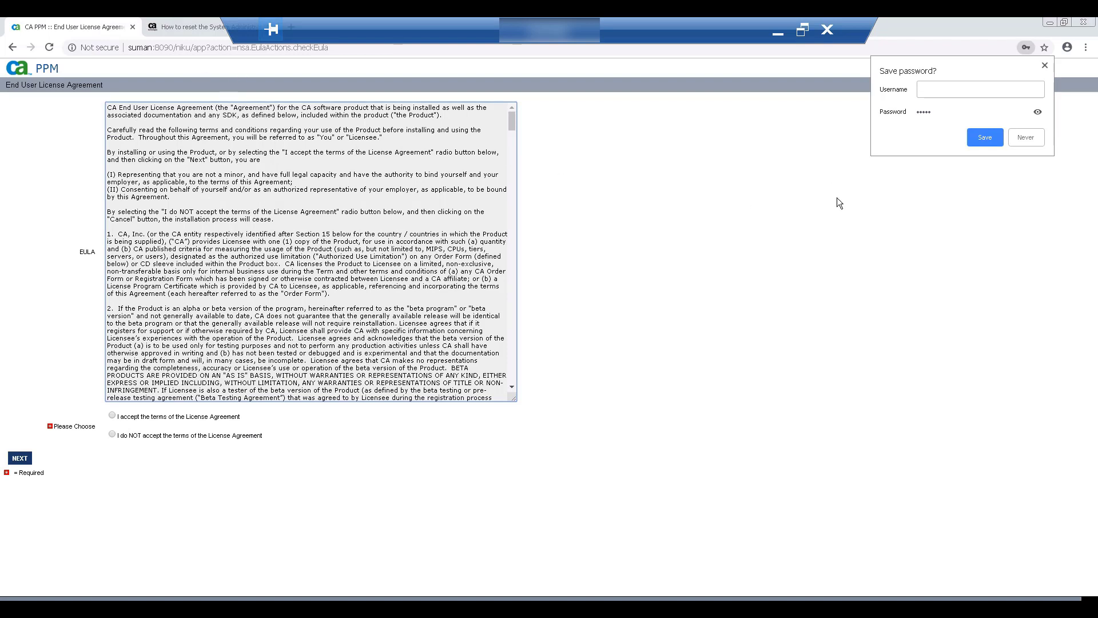
Dismiss the save-password offer, accept the license agreement terms, and continue to the Overview
click(1041, 141)
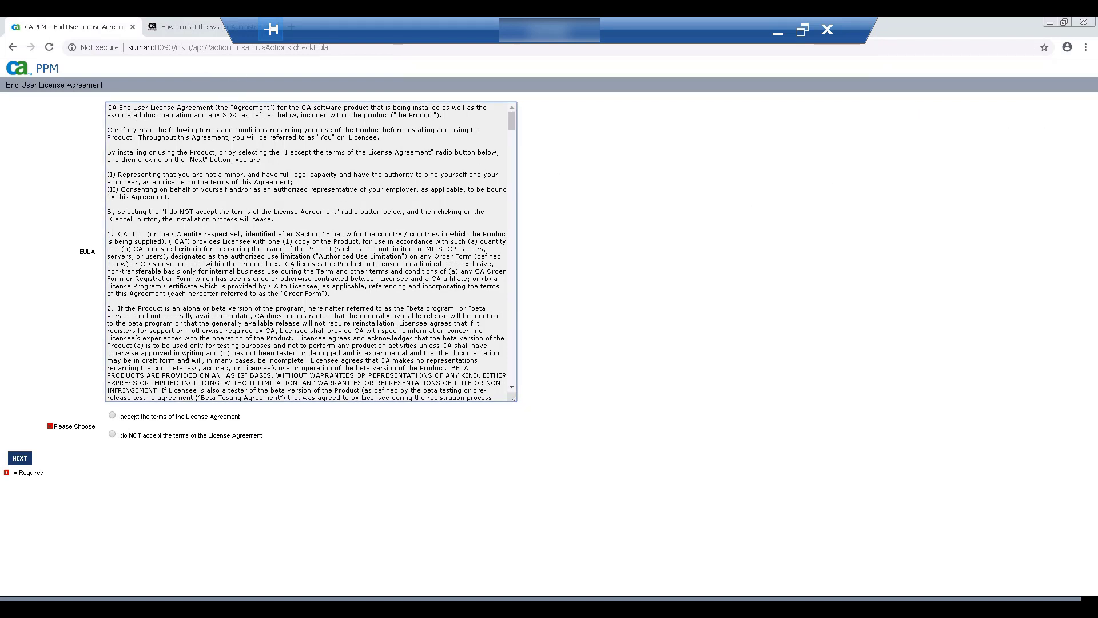
click(112, 414)
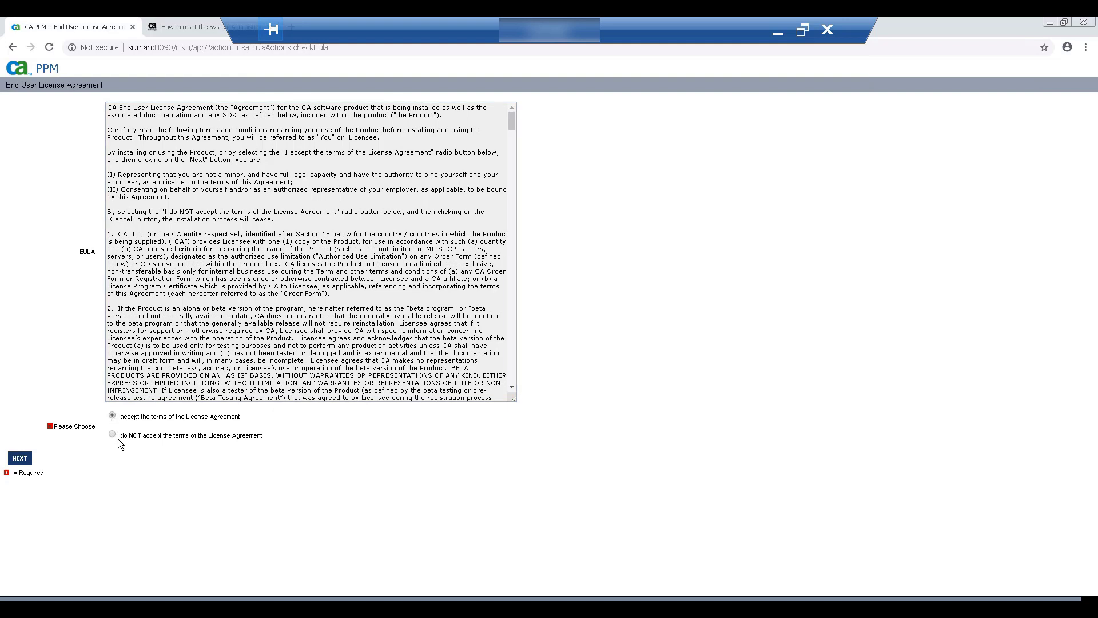
click(22, 458)
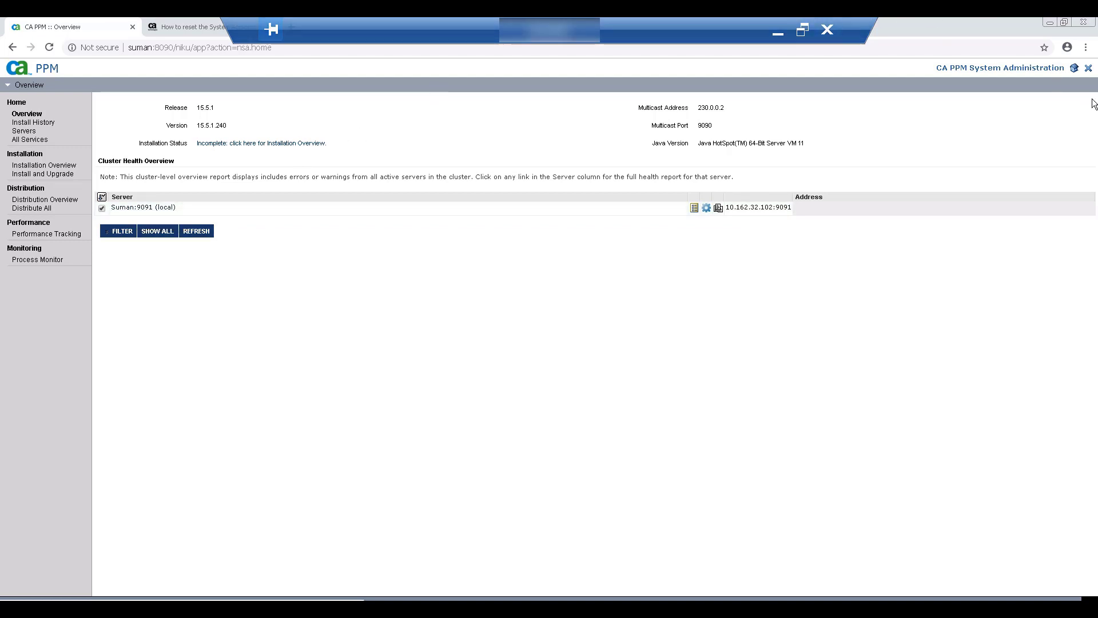
Use the Logout icon at the top right of the CSA Overview page
click(1088, 69)
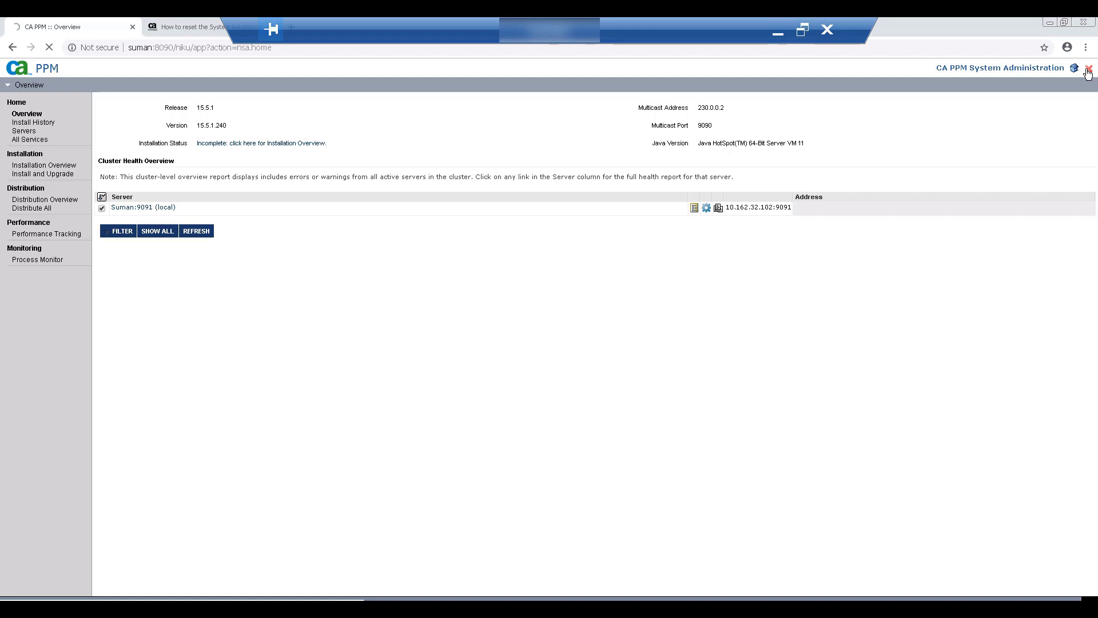